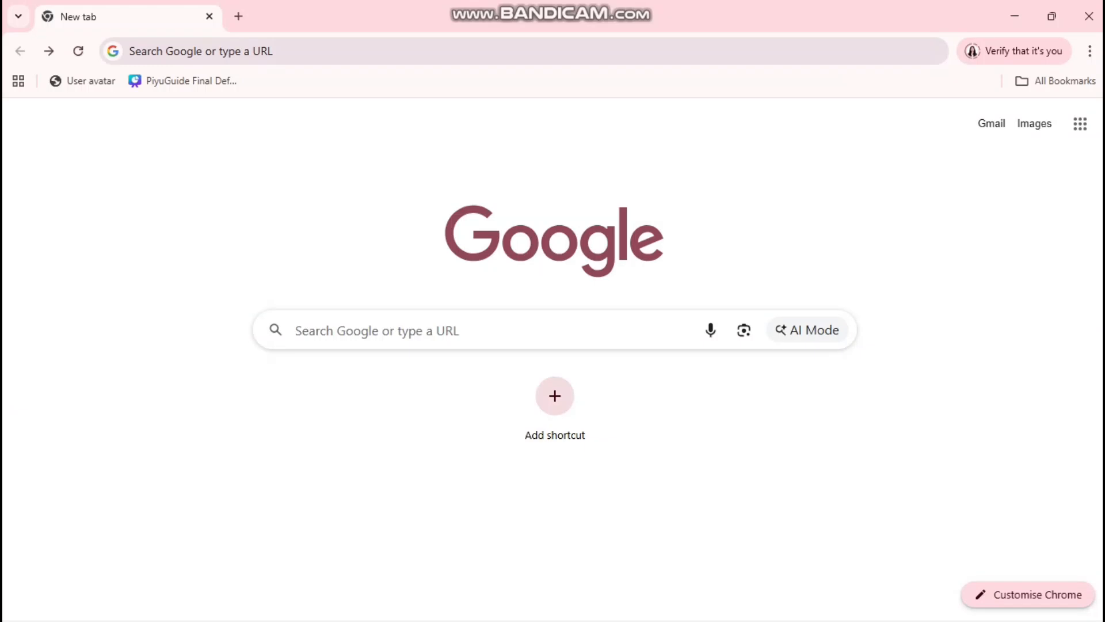
- Search Google for oracle virtualbox and open the download page of the official VirtualBox site
left_click(200, 51)
type("oracle virtualbox")
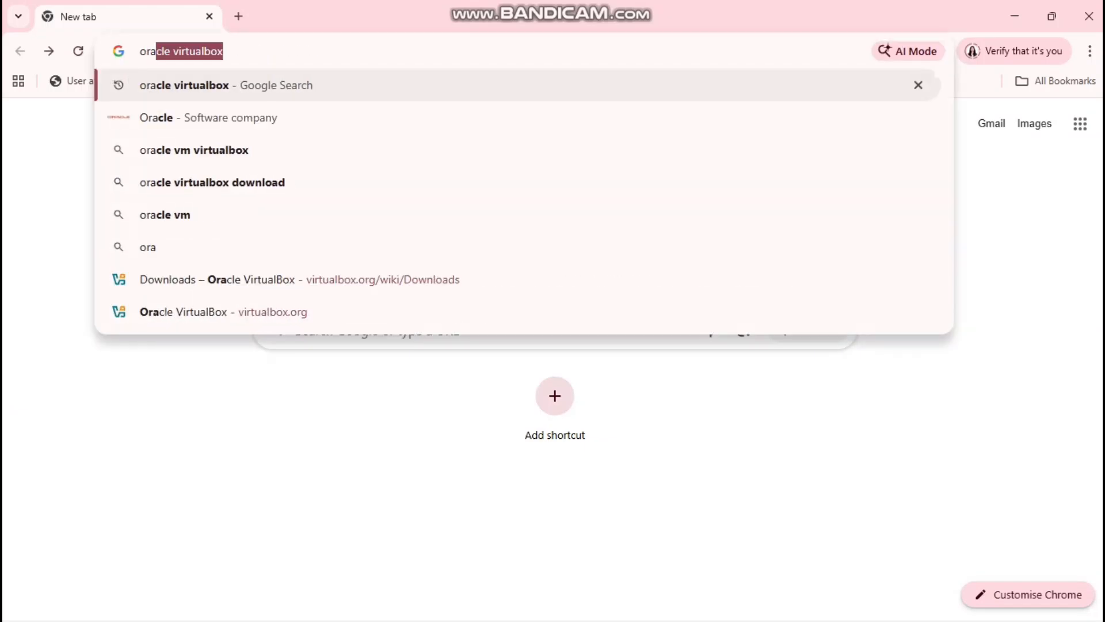
key("Return")
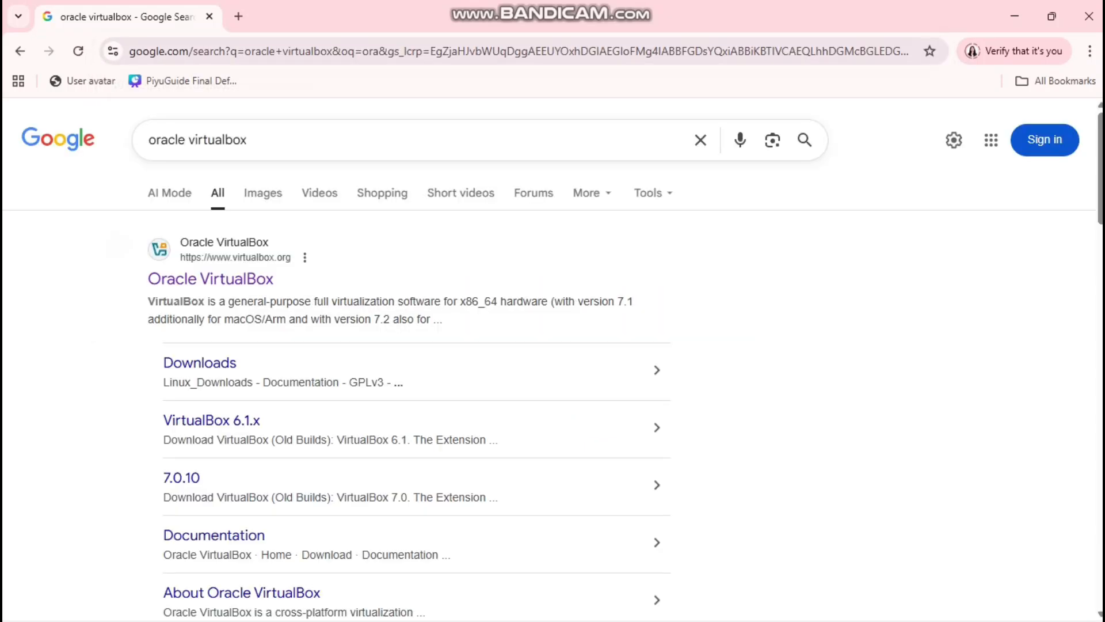
left_click(211, 278)
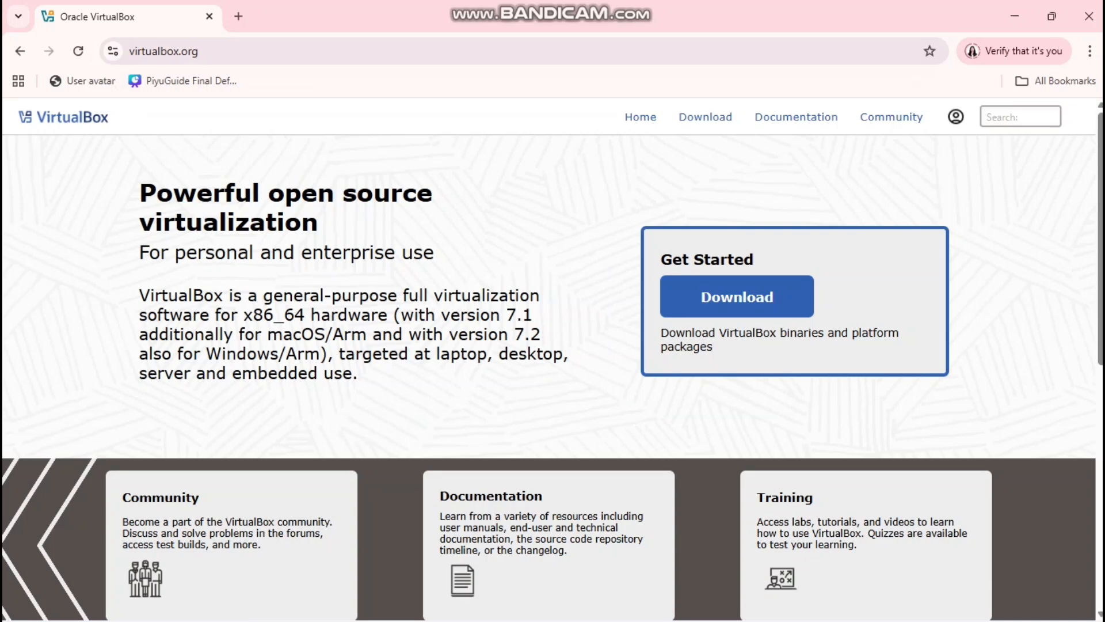
left_click(737, 296)
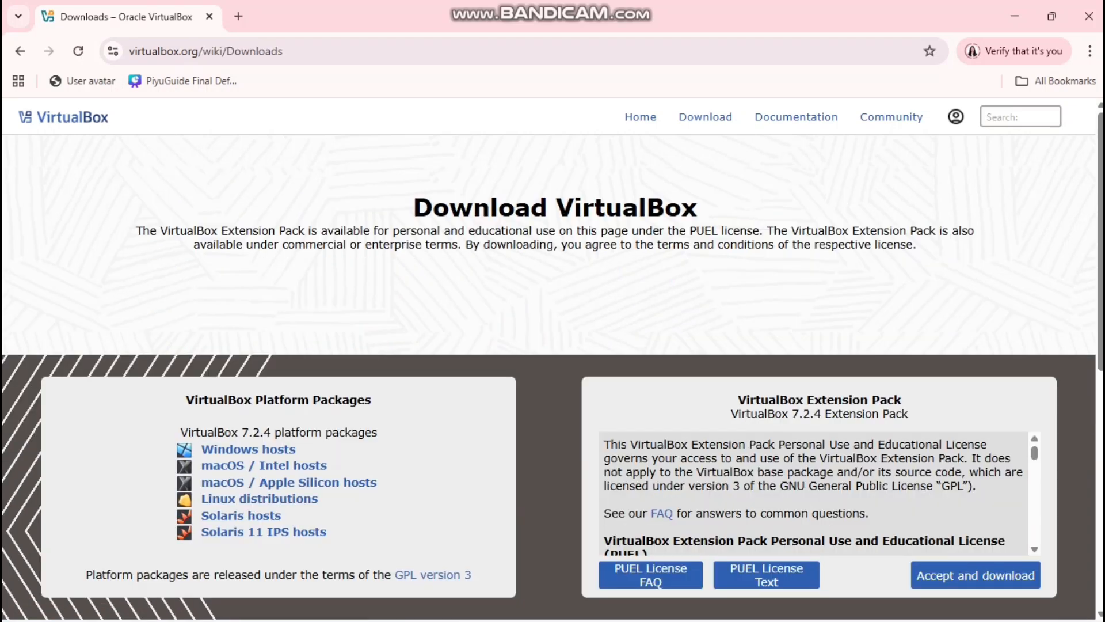
- Download the VirtualBox 7.2.4 platform package for Windows hosts and launch the downloaded installer
scroll(553, 374, "down", 3)
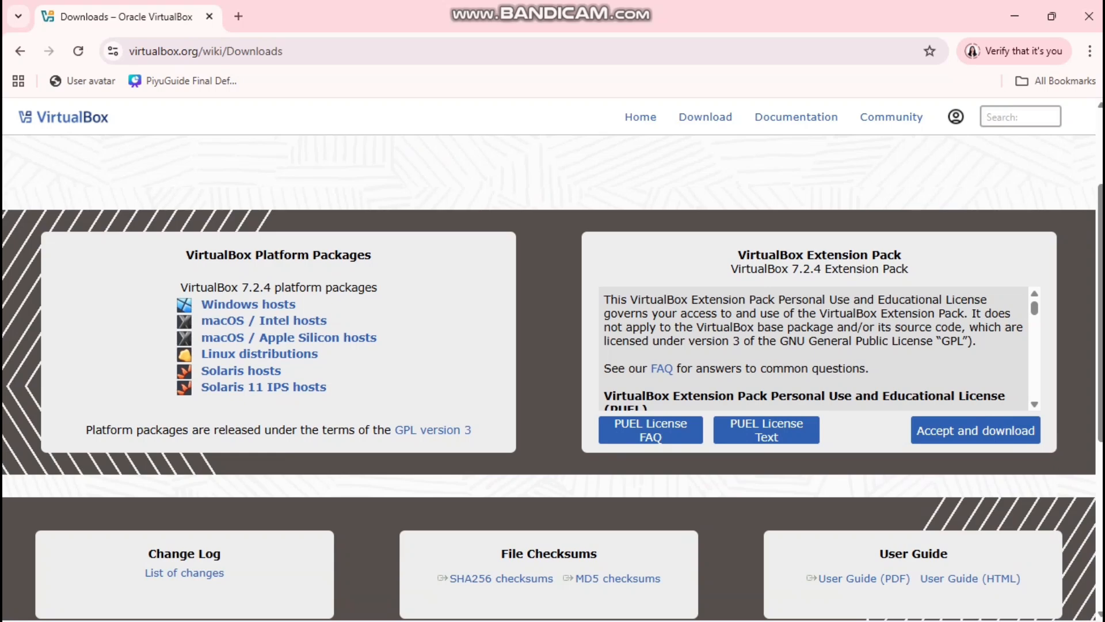
left_click(249, 304)
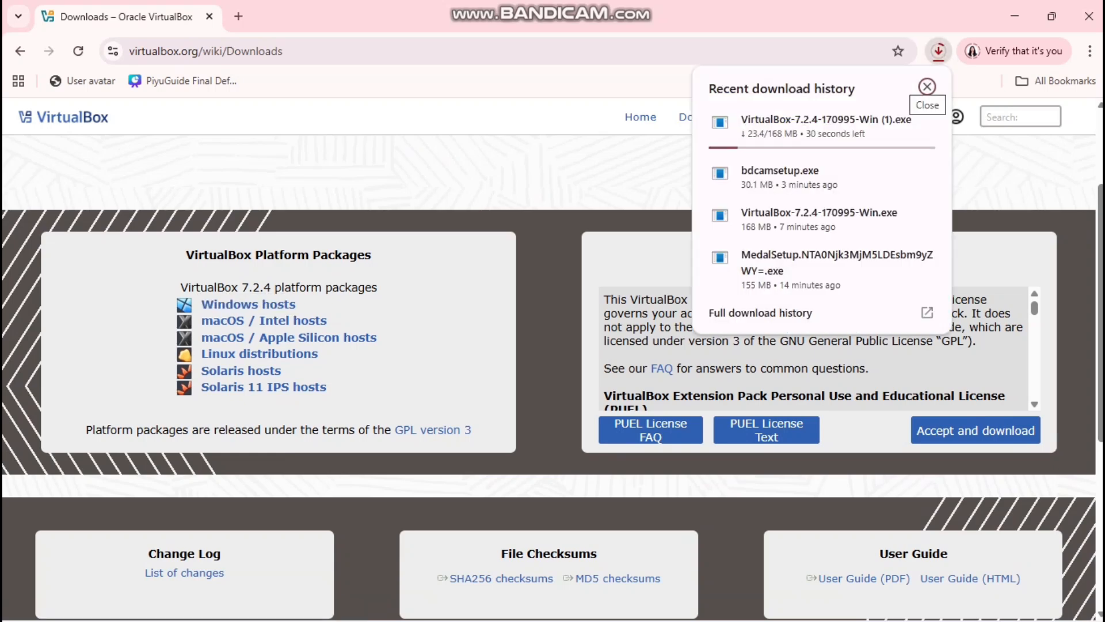
left_click(925, 89)
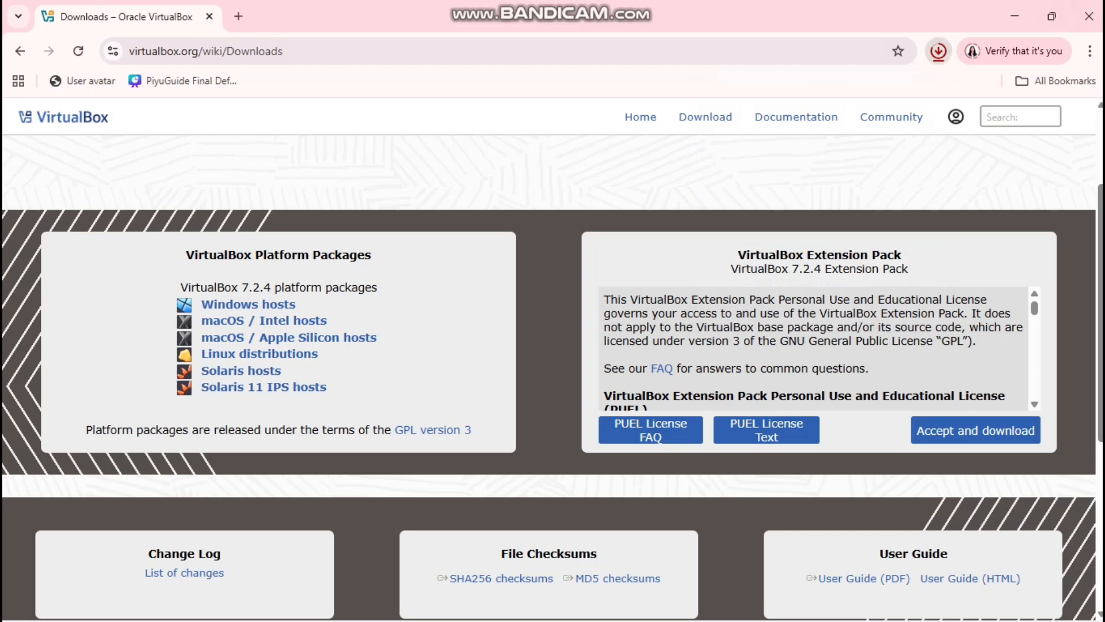
left_click(938, 51)
mouse_move(924, 122)
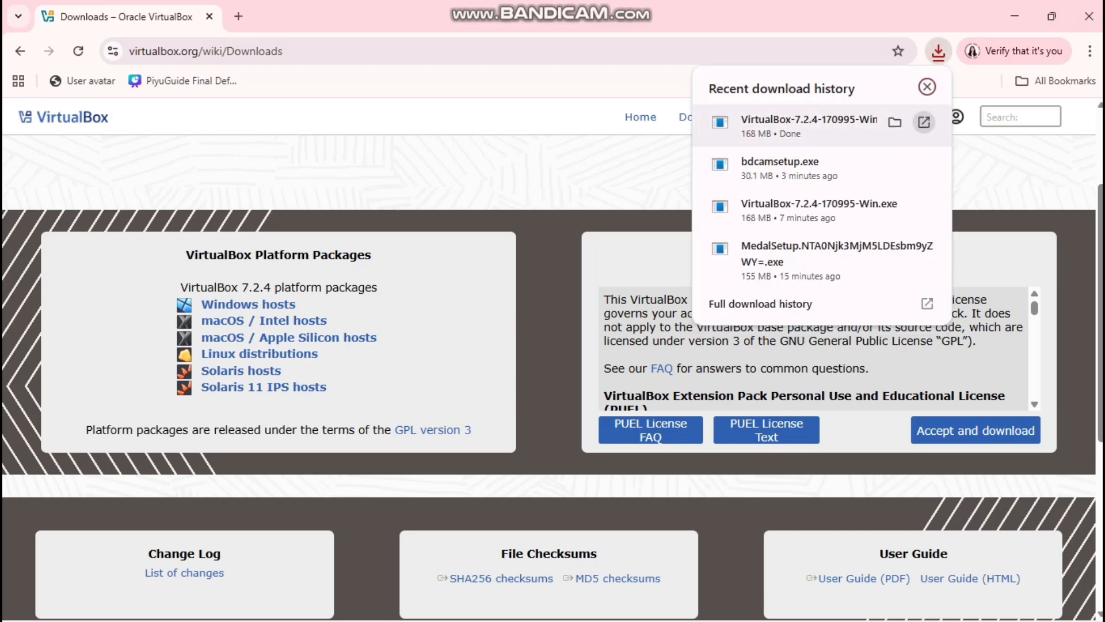
left_click(923, 122)
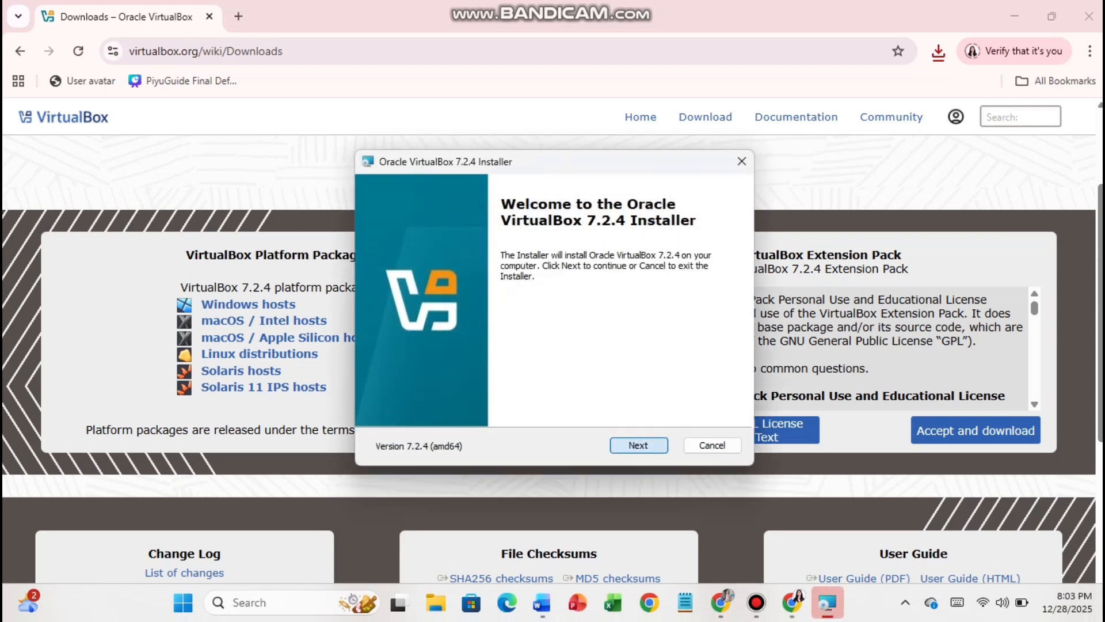
- Start the VirtualBox 7.2.4 setup and accept the terms of the license agreement
key("Return")
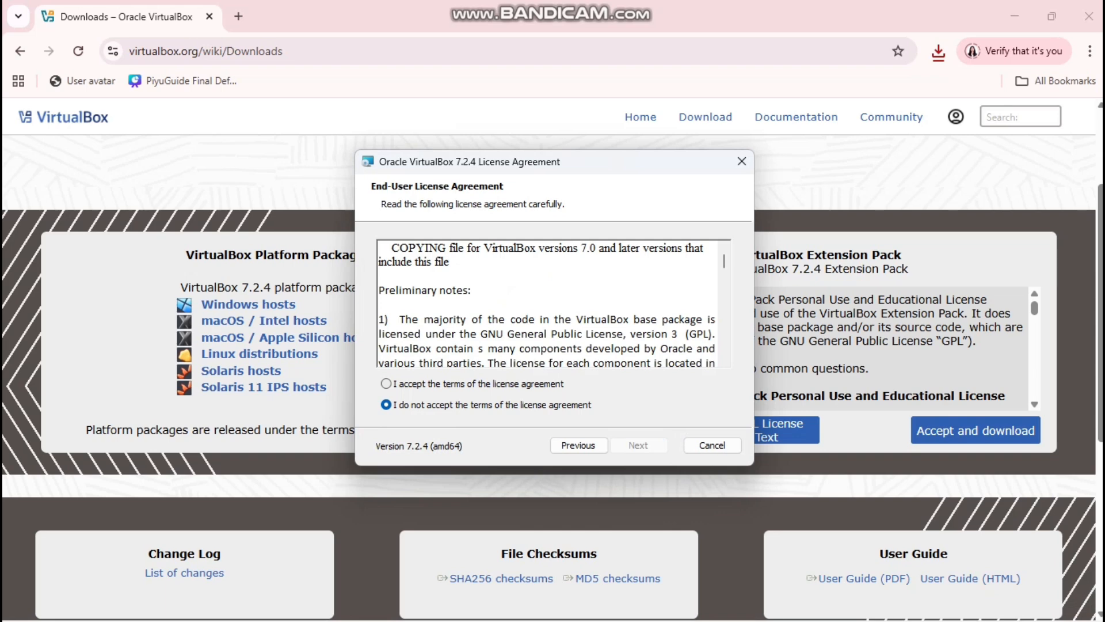
left_click(387, 383)
key("Return")
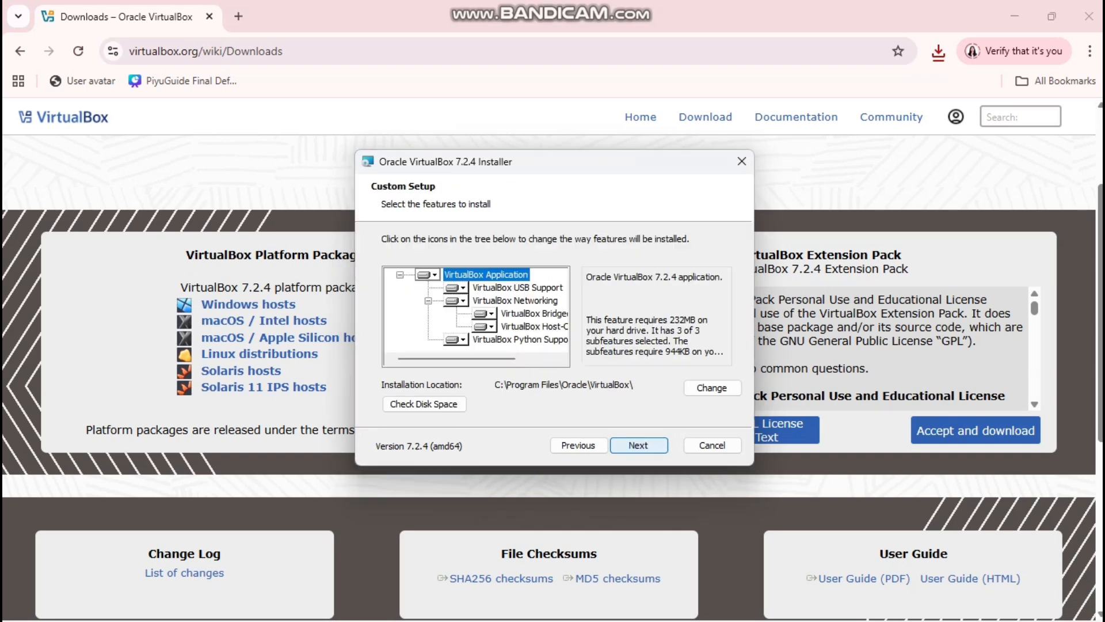
- Install VirtualBox with the default features, location and startup options, accepting the network and dependency notices, and finish with Start Oracle VirtualBox enabled
key("Return")
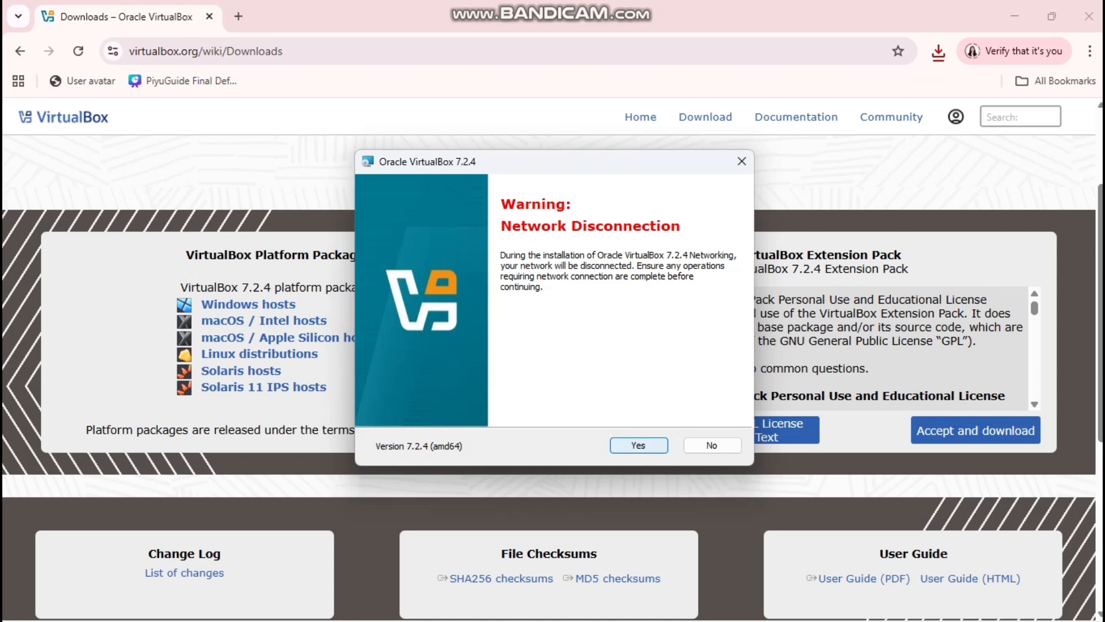
key("Return")
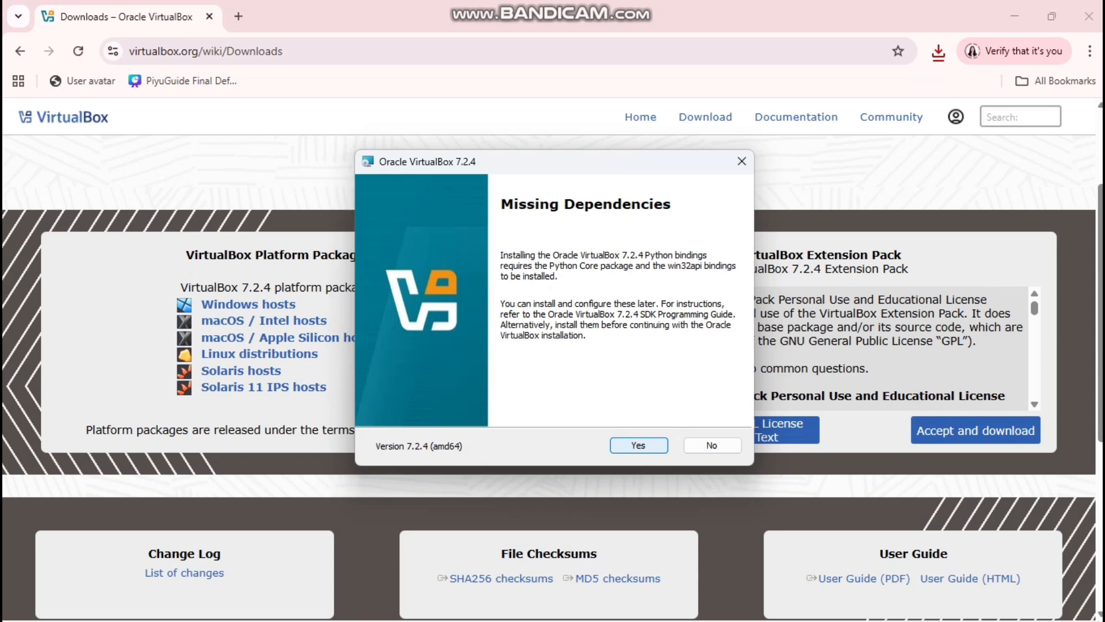
left_click(639, 446)
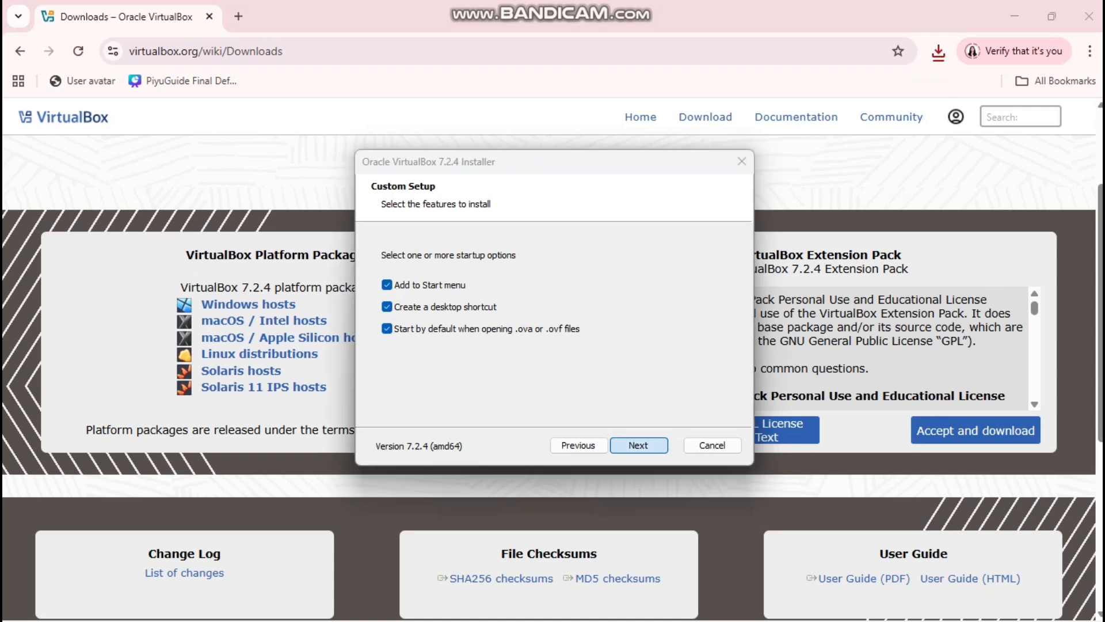
key("Return")
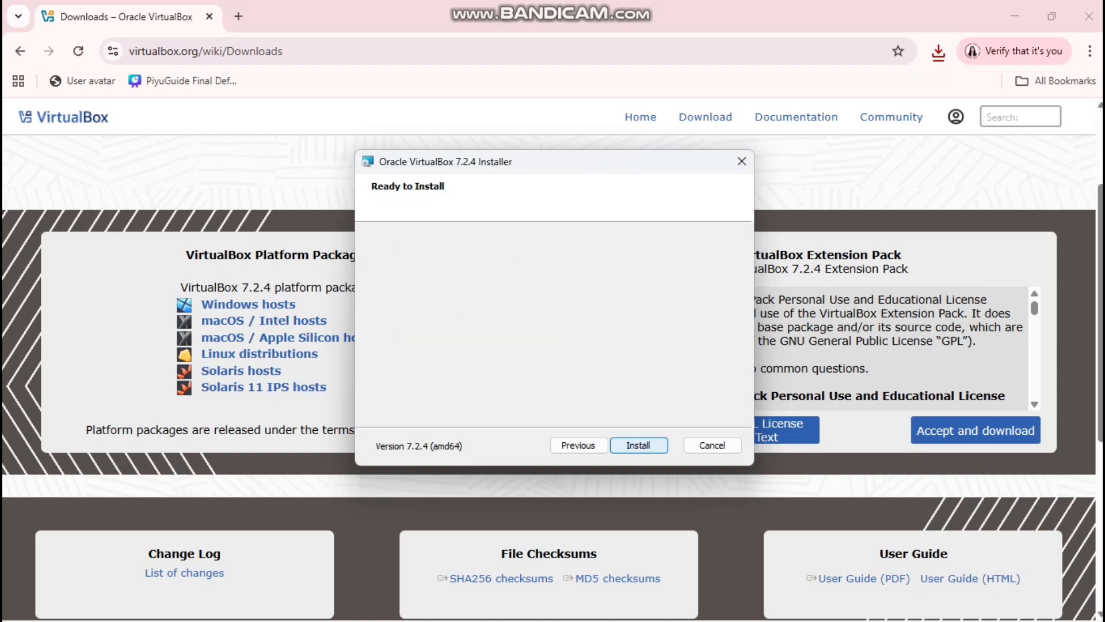
key("Return")
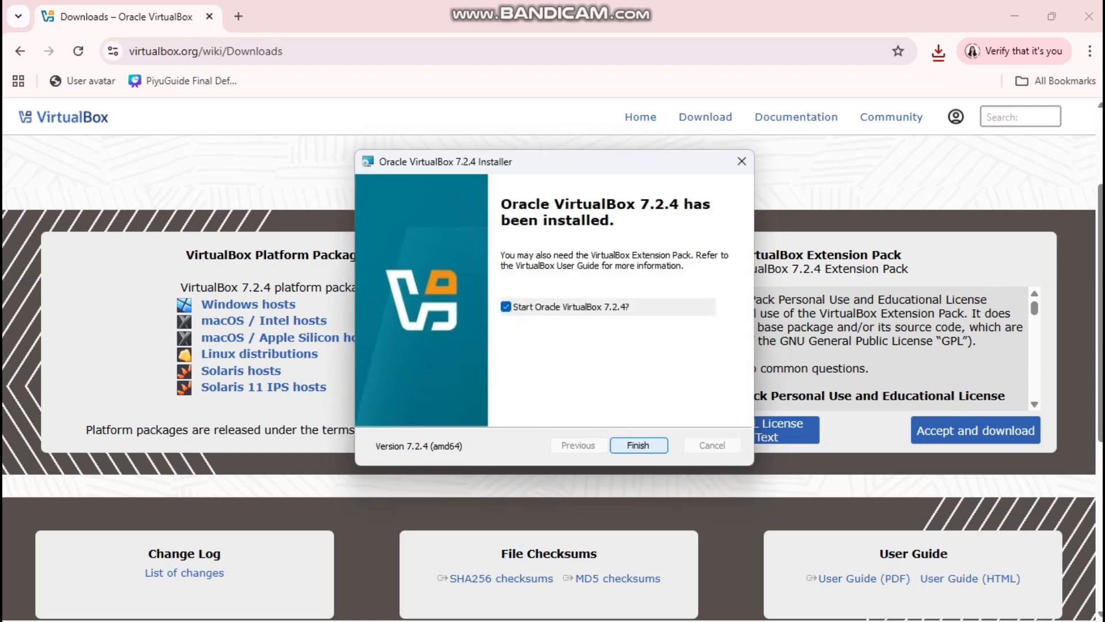
key("Return")
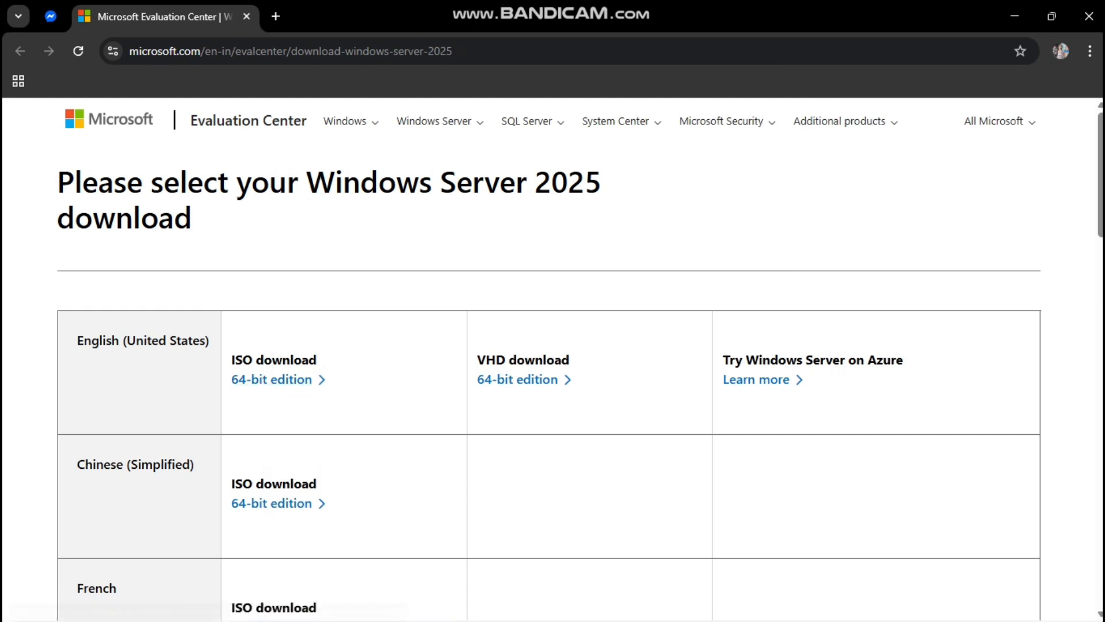
- Download the English (United States) 64-bit ISO of Windows Server 2025 from the Microsoft Evaluation Center
left_click(495, 51)
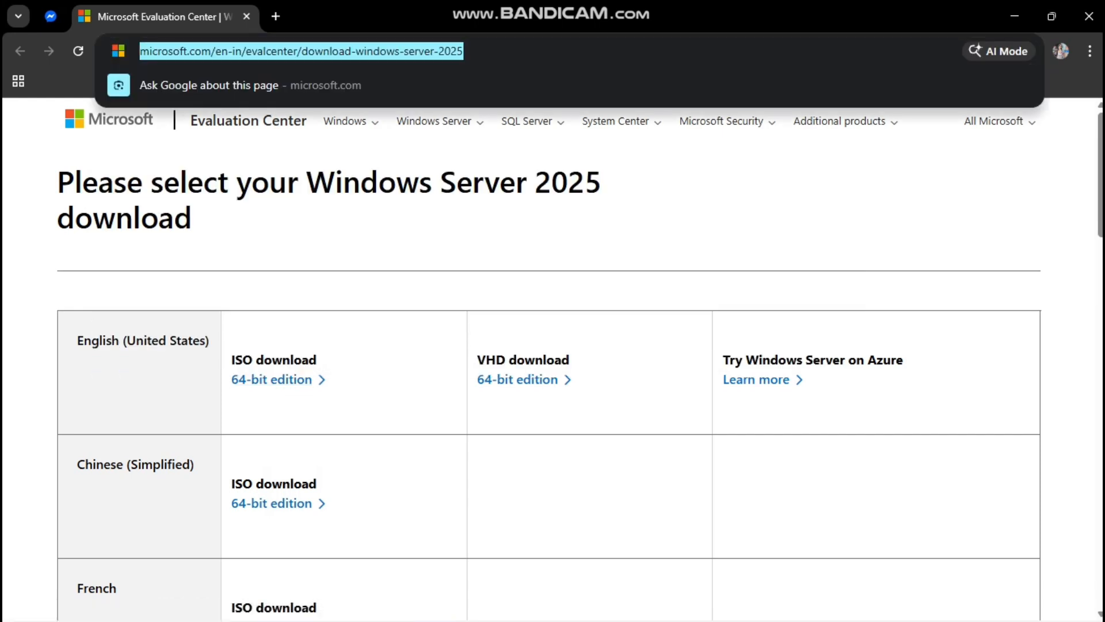
key("Escape")
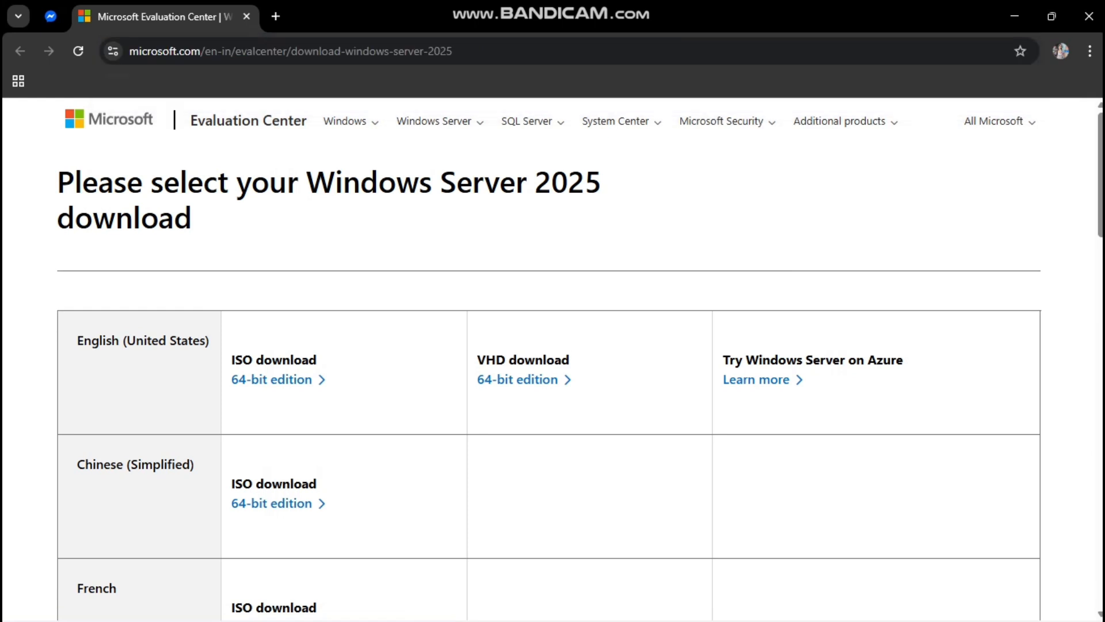
left_click(272, 379)
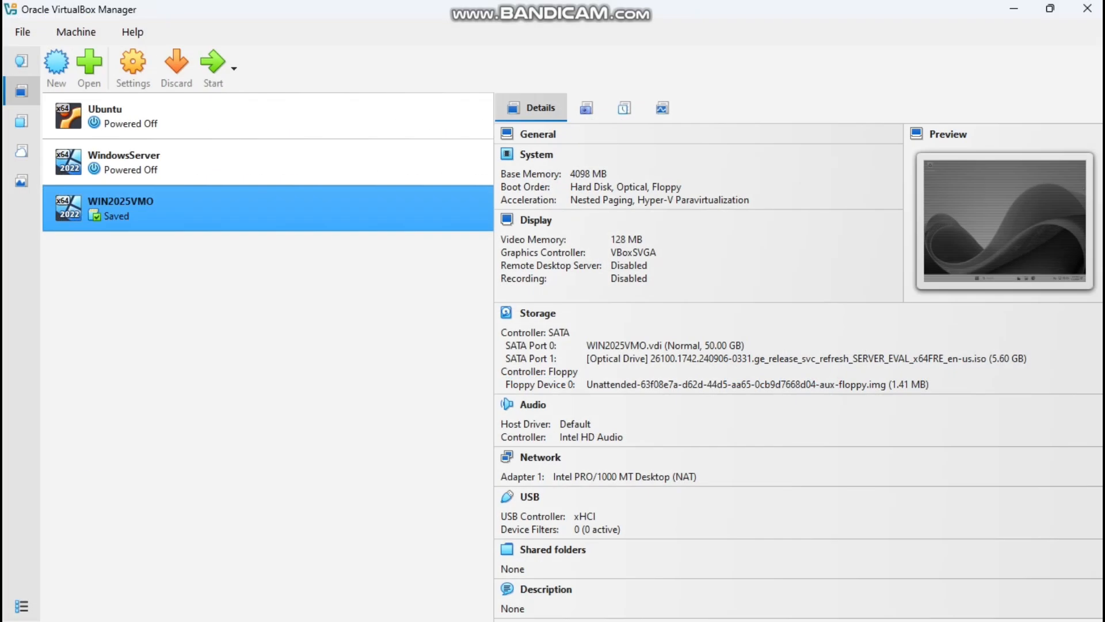
- Start a new virtual machine in Oracle VirtualBox Manager, name it Windows Server 2025, and copy that name
left_click(76, 32)
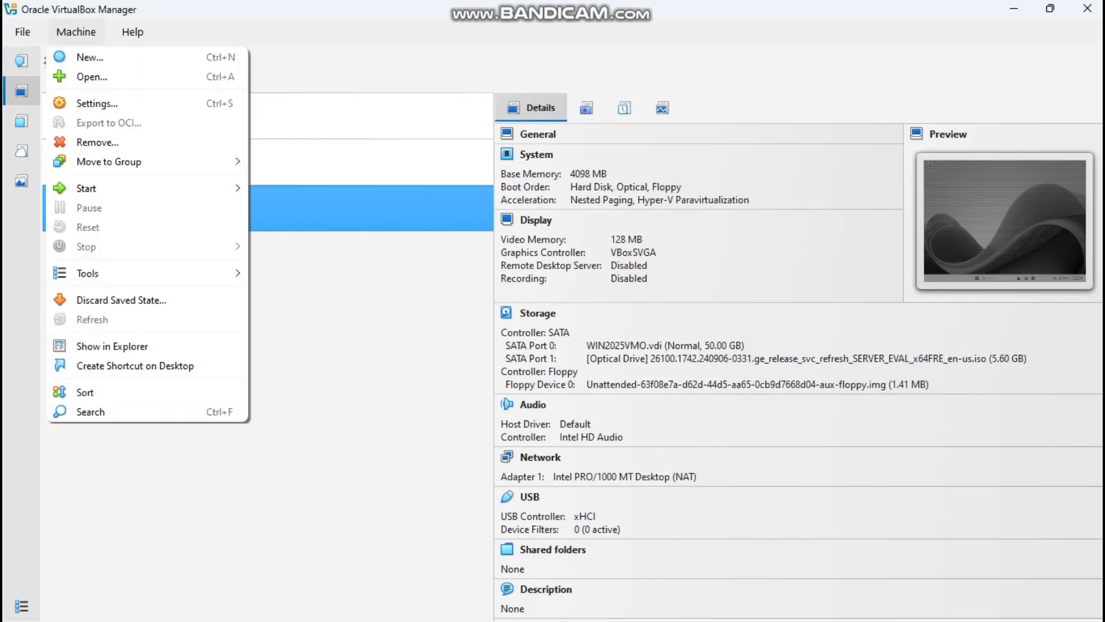
left_click(90, 57)
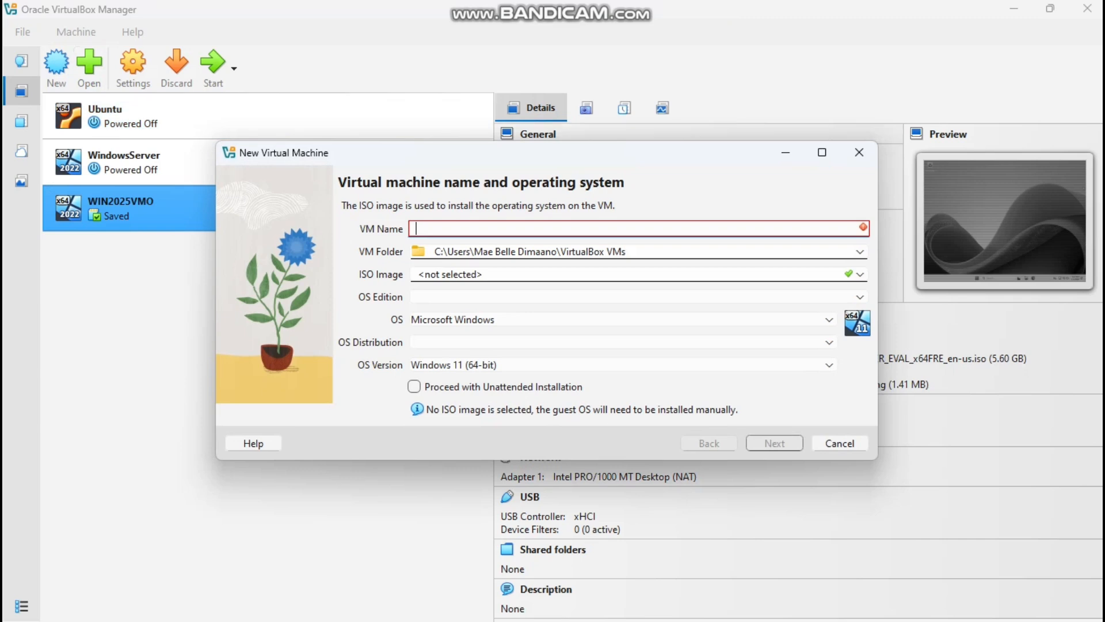
type("Win")
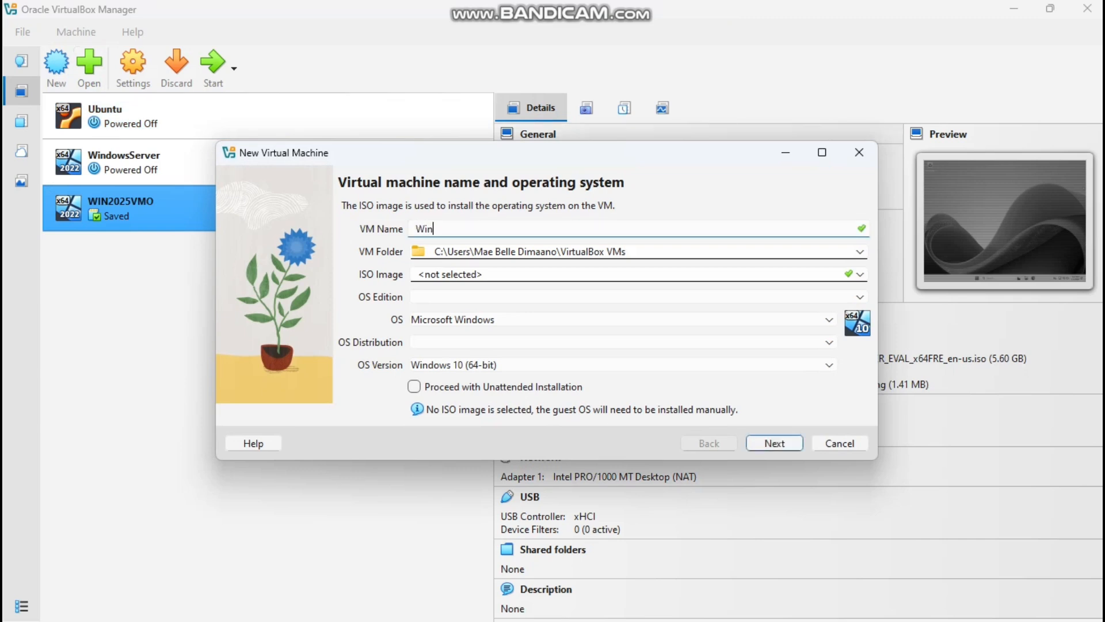
type("dows Server 2025")
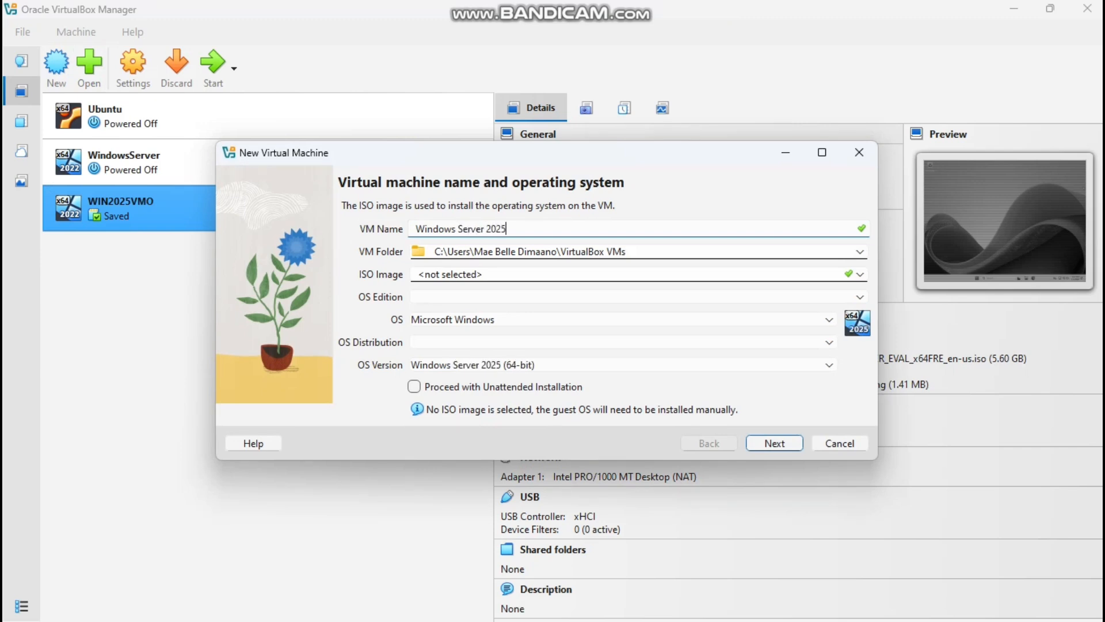
key("ctrl+a")
key("ctrl+c")
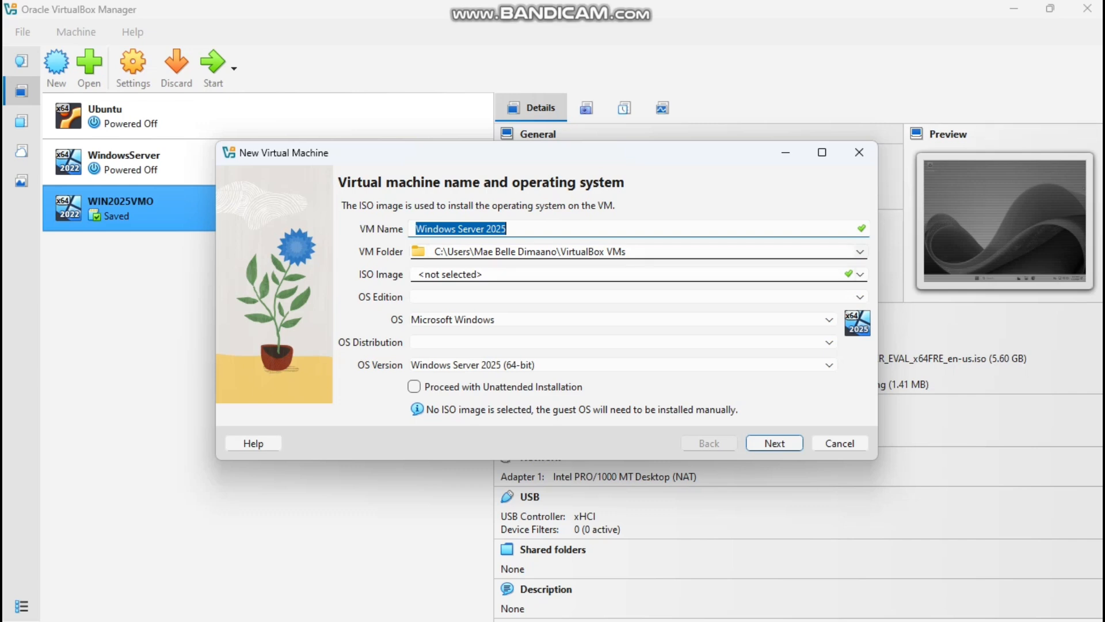
- Create a folder named Windows Server 2025 inside VirtualBox VMs and set it as the VM folder
left_click(860, 252)
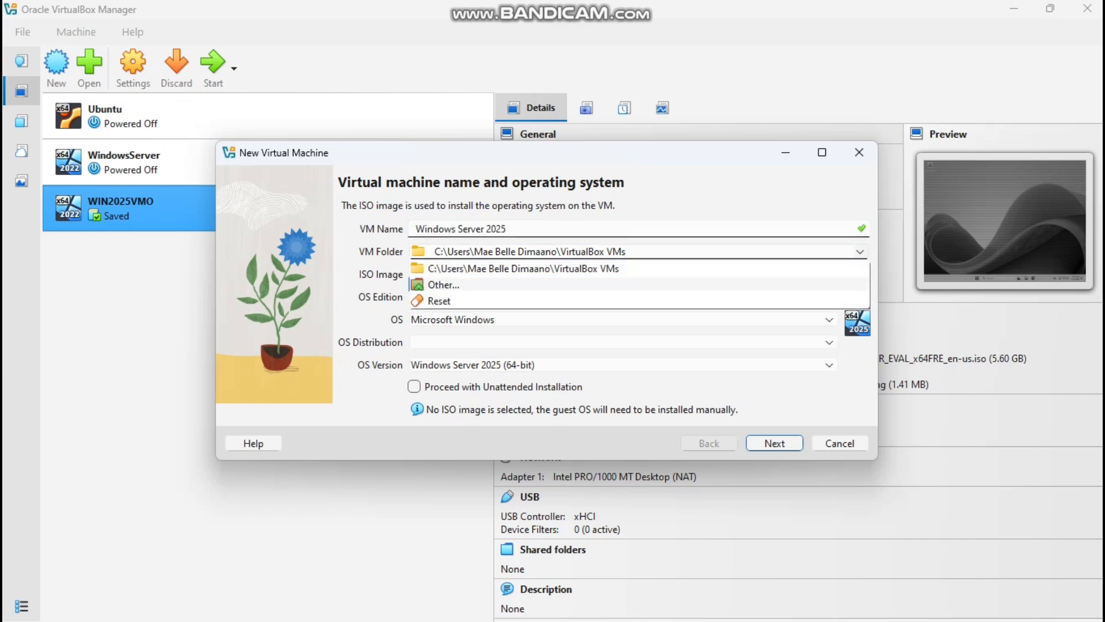
left_click(444, 285)
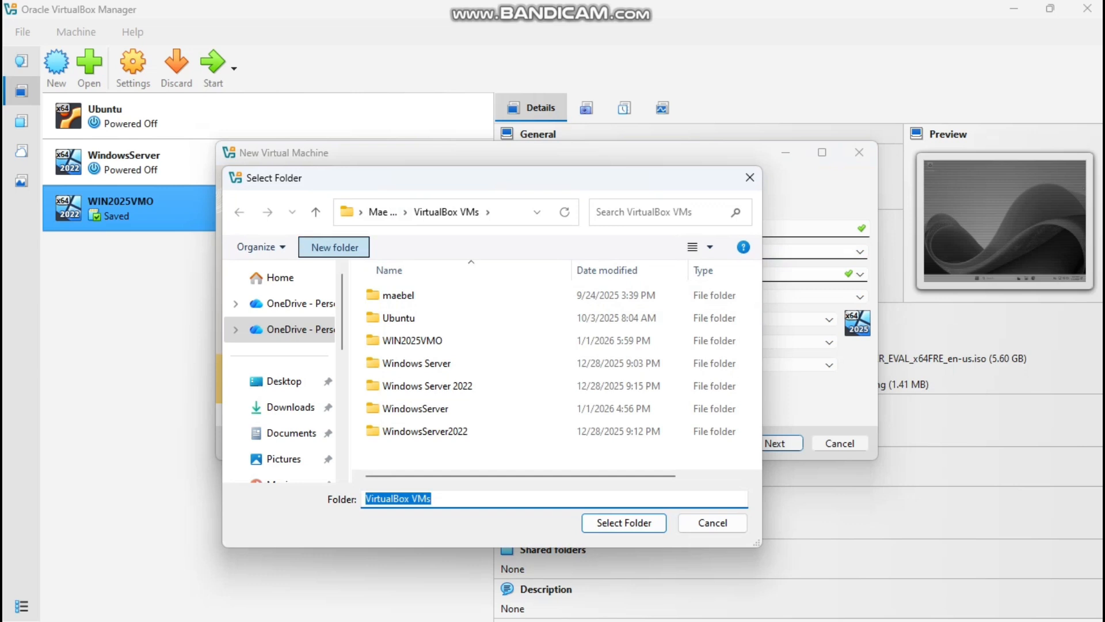
left_click(333, 247)
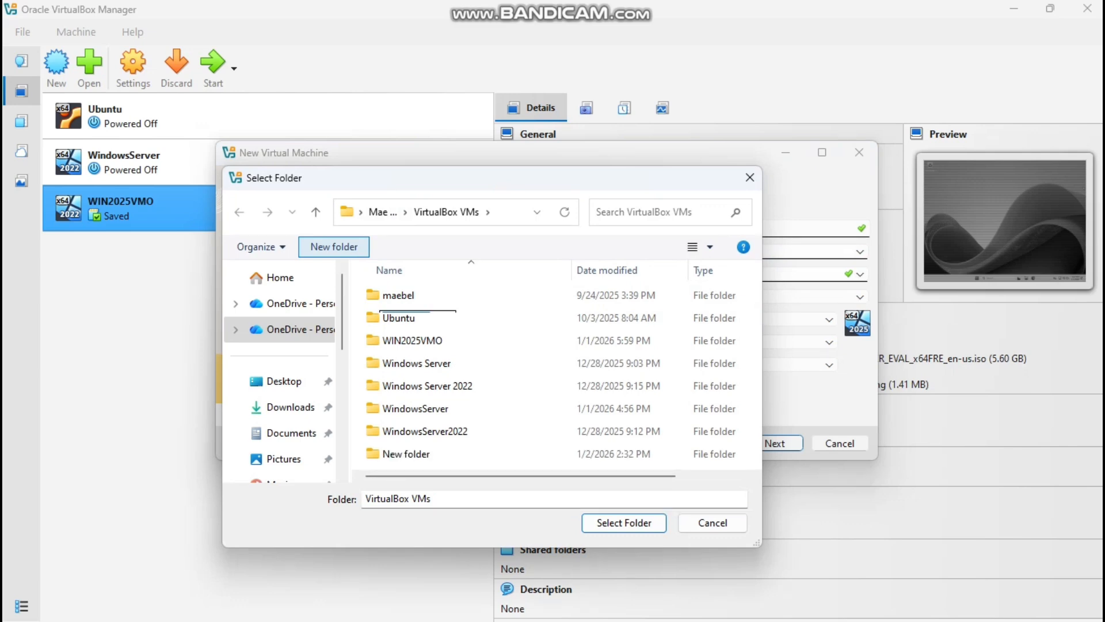
key("ctrl+v")
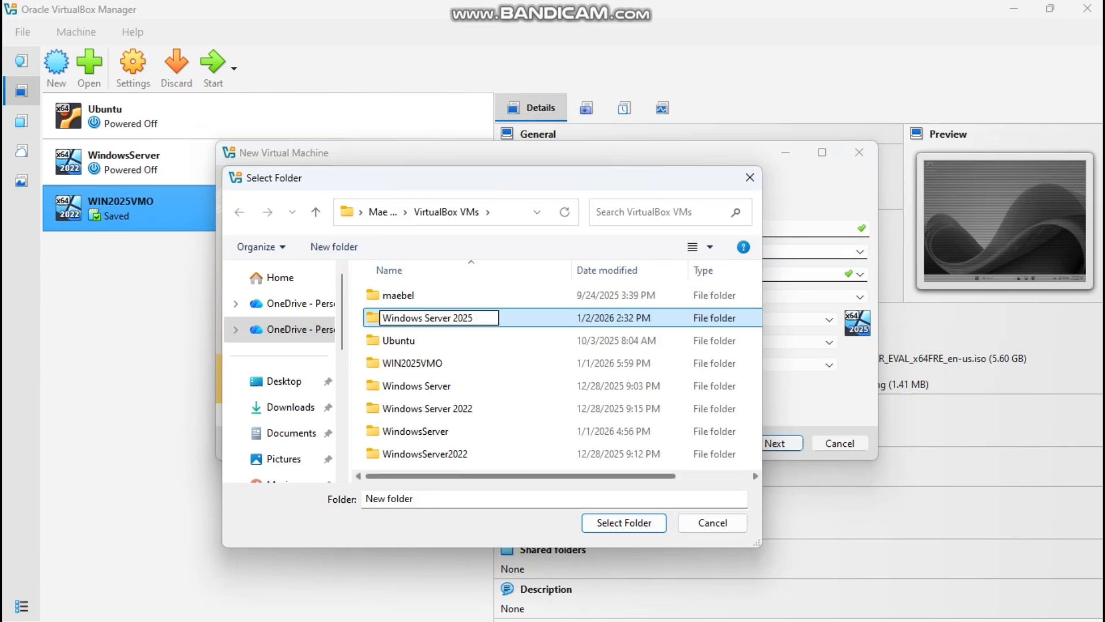
key("Return")
key("Return")
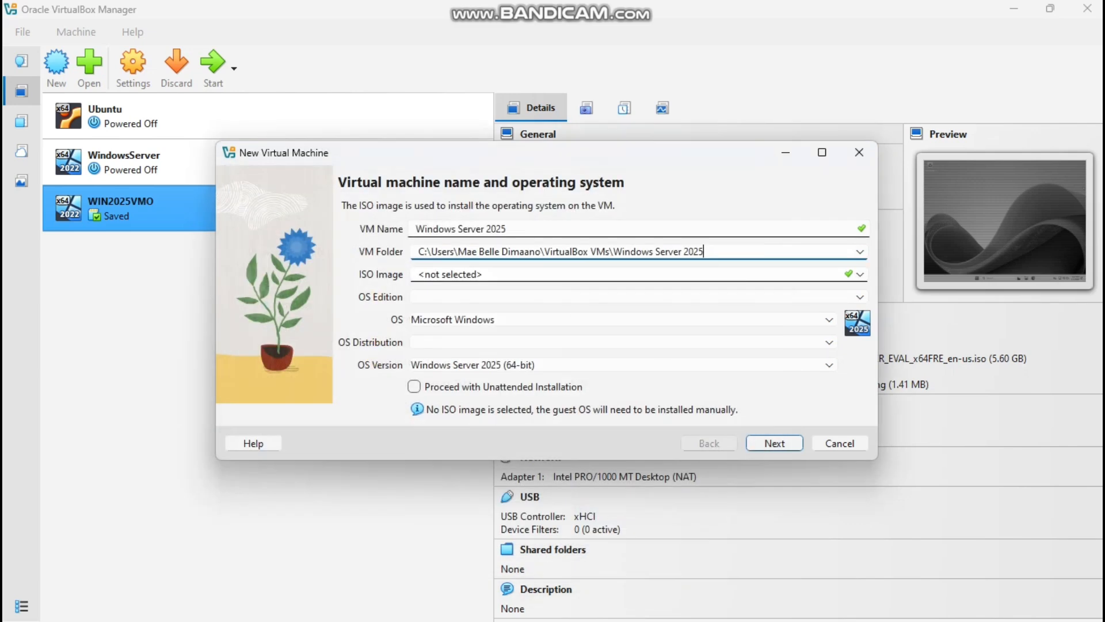
- Set the ISO image to 26100.1742.240906-0331.ge_release_svc_refresh_SERVER_EVAL_x64FRE_en-us.iso from the Downloads folder
left_click(860, 275)
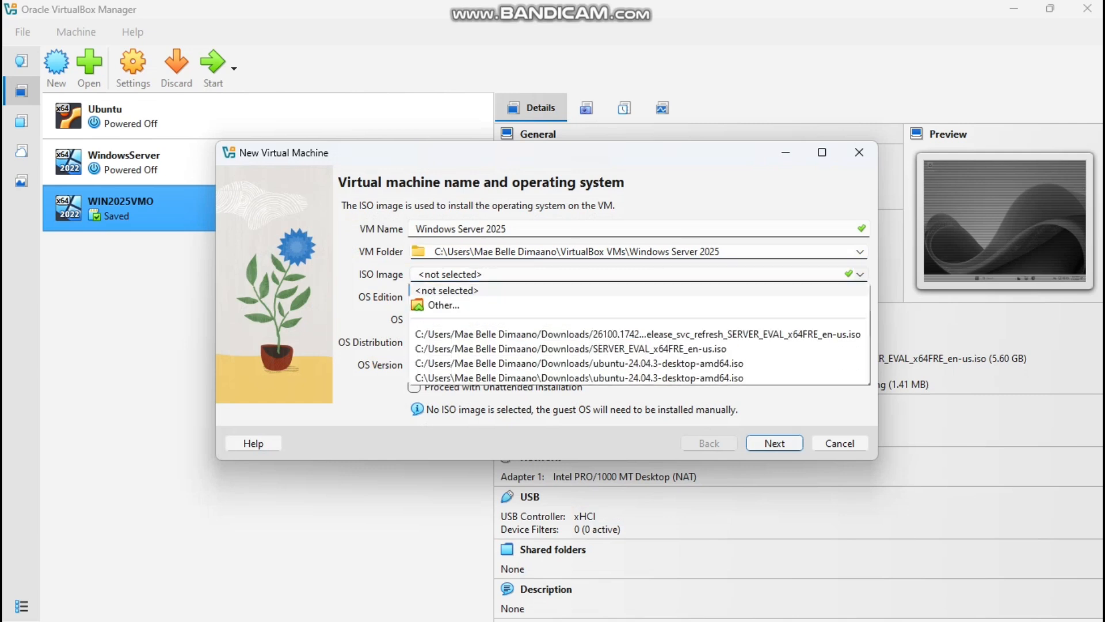
left_click(444, 305)
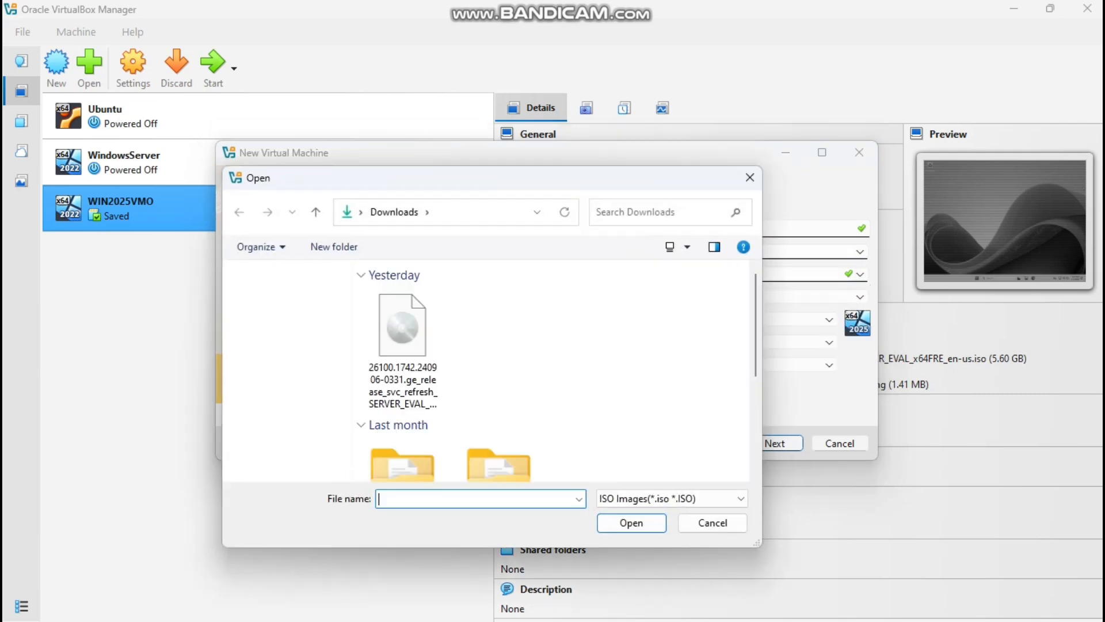
left_click(403, 350)
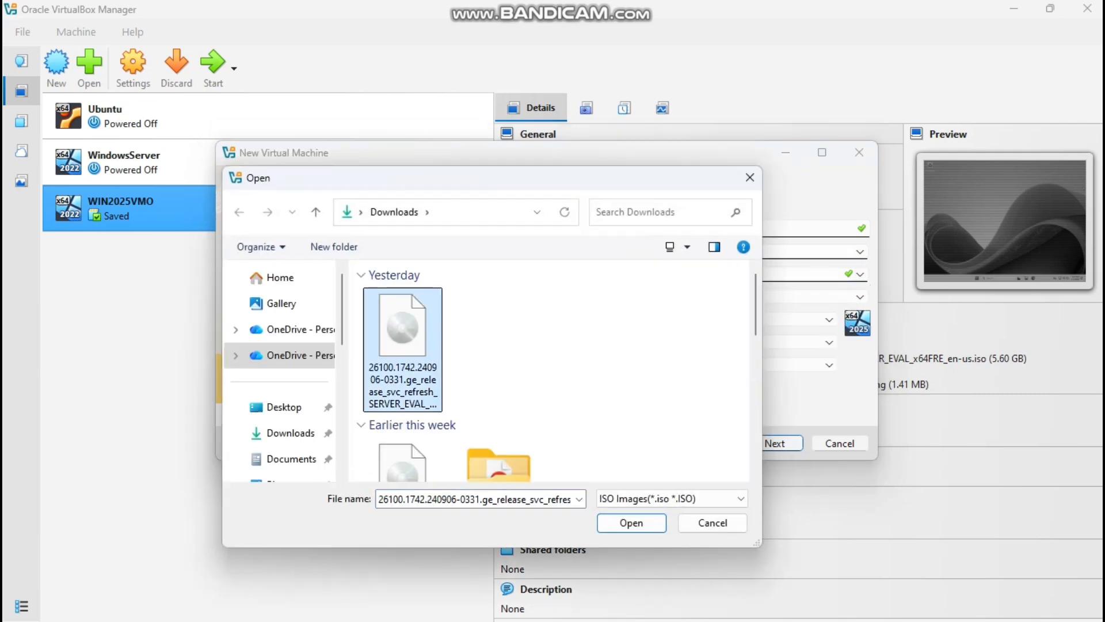
left_click(632, 522)
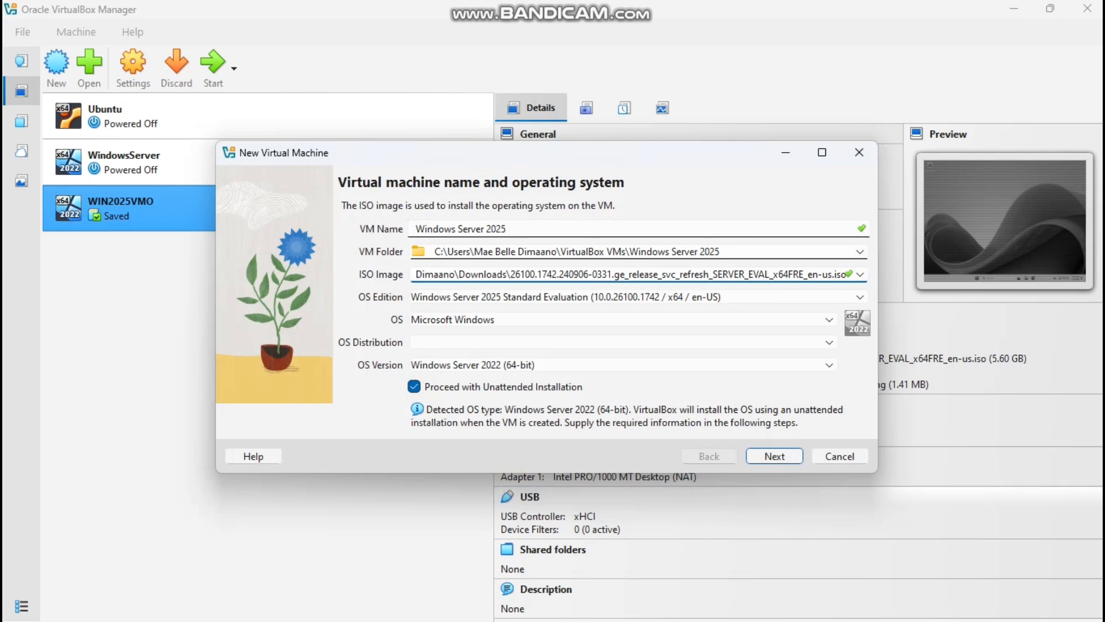
- Set the OS edition to Windows Server 2025 Datacenter Evaluation (Desktop Experience) and continue to the unattended installation setup
left_click(859, 297)
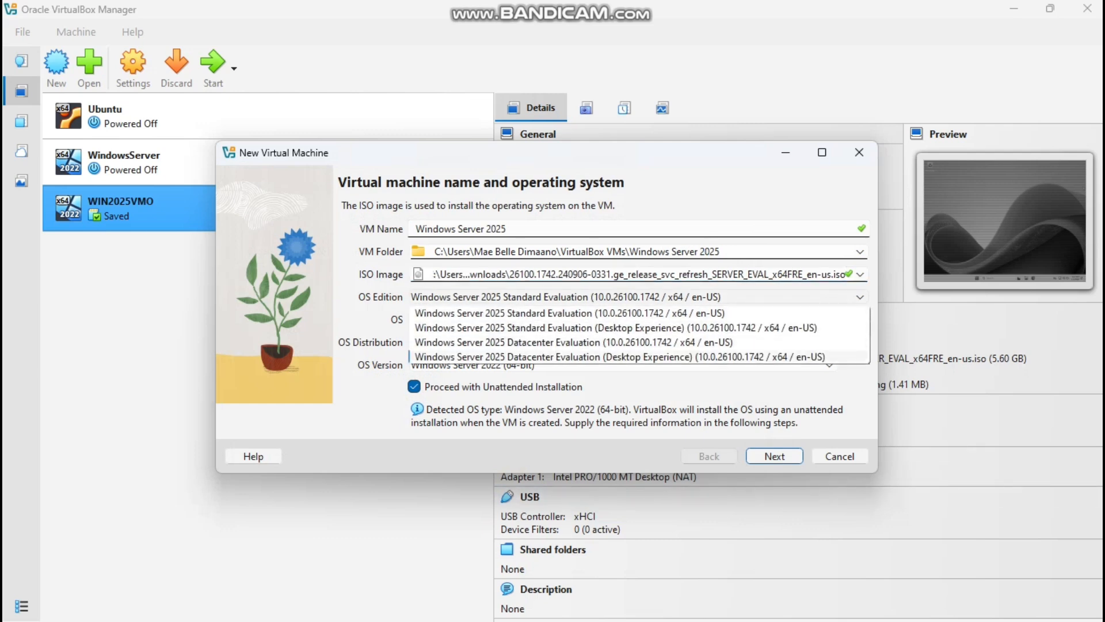
key("Return")
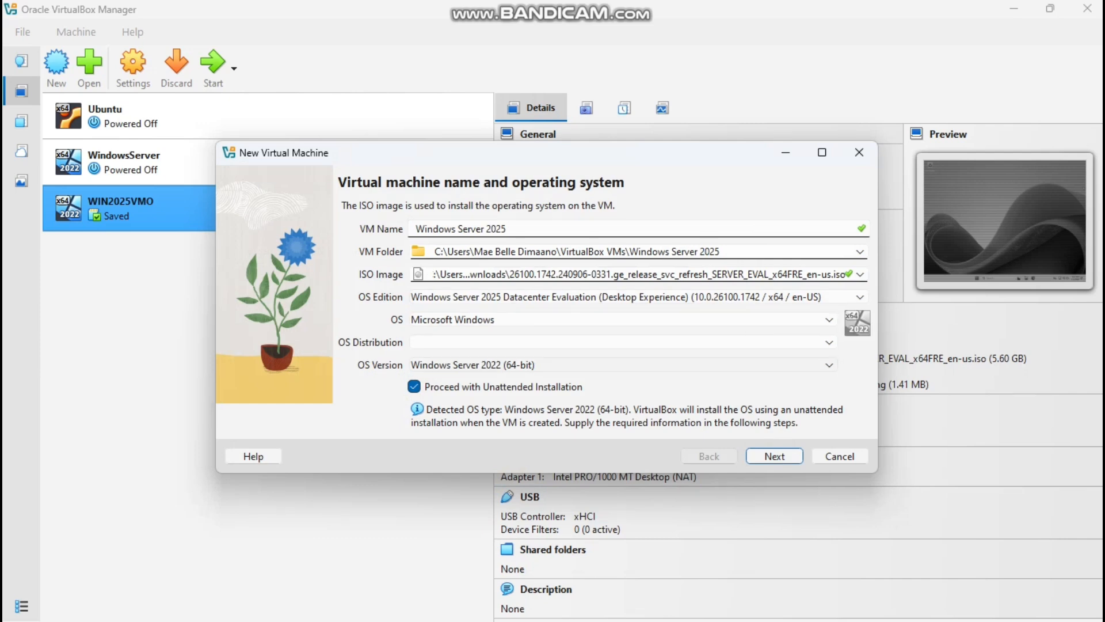
left_click(775, 455)
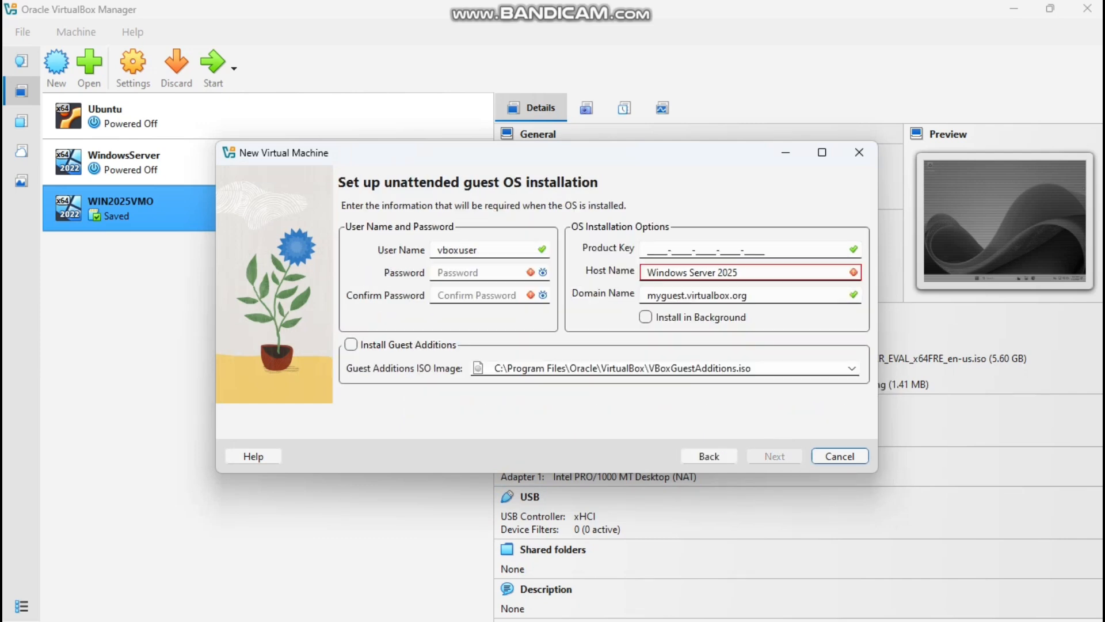
- Replace the default user name for the unattended installation with the account's user name, and enter and confirm the account password
left_click_drag(479, 250, 435, 249)
type("MA")
key("BackSpace")
key("BackSpace")
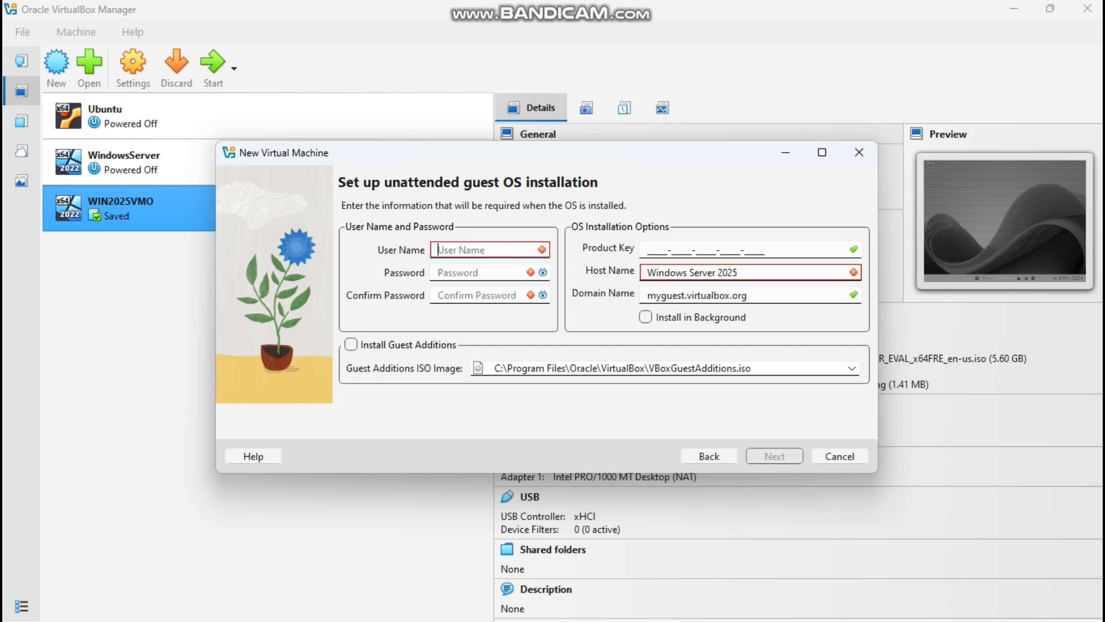
type("maebe")
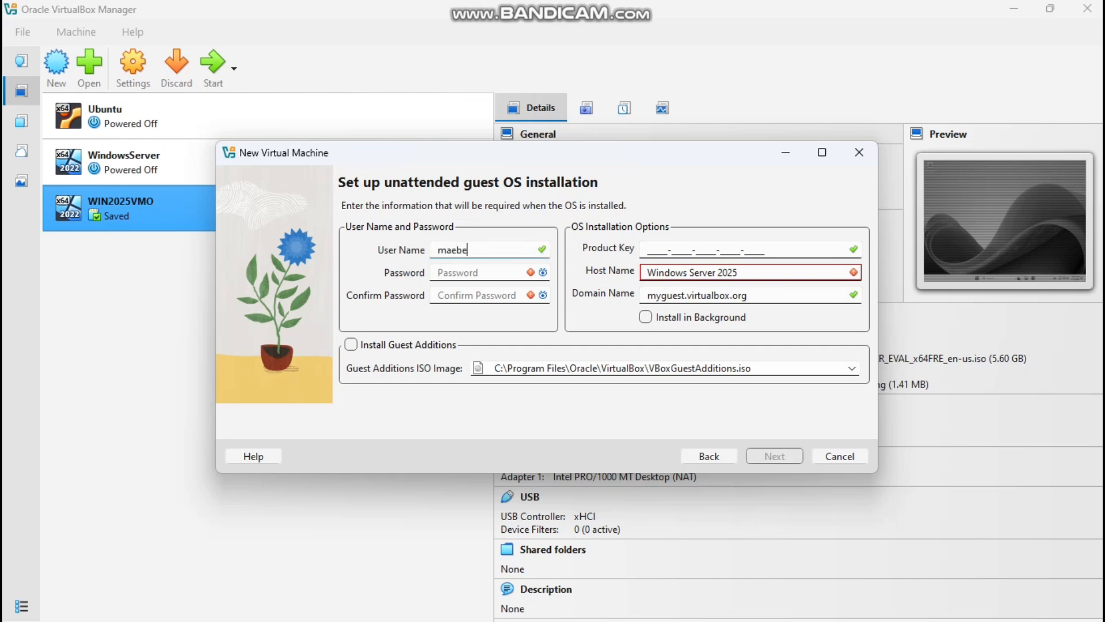
type("lleee")
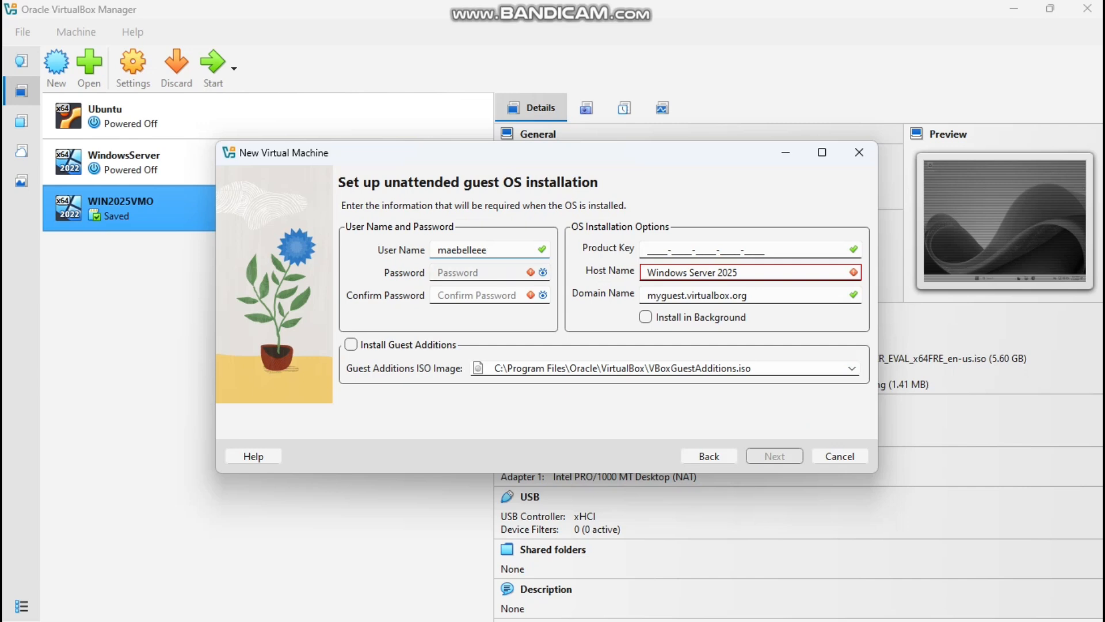
left_click(475, 273)
type("******")
key("Tab")
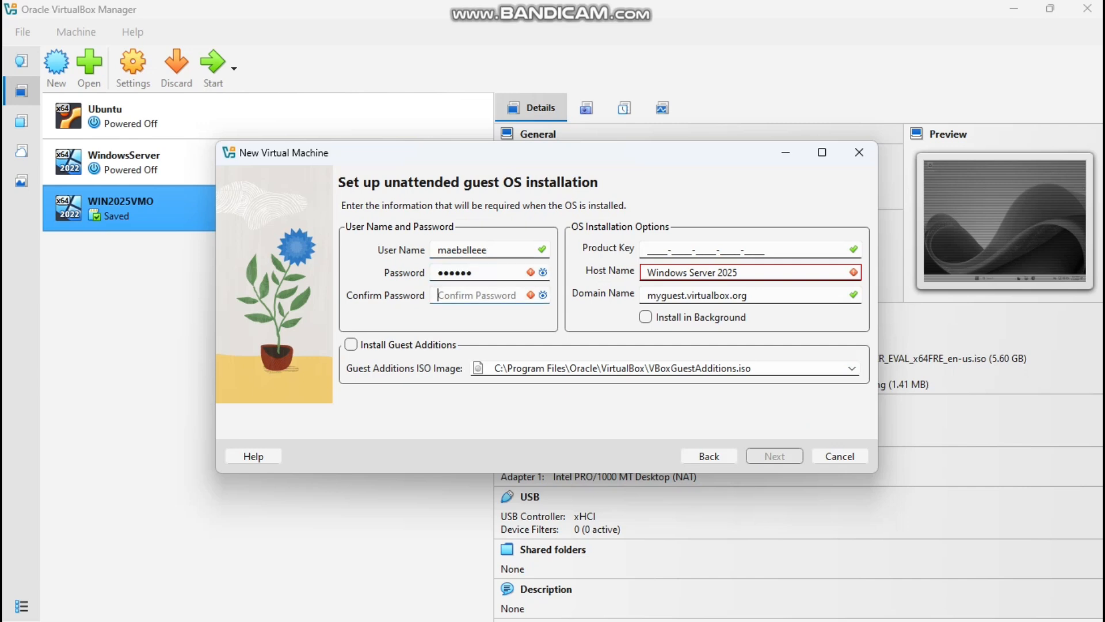
type("******")
- Change the host name to WindowsServer2025 without spaces and continue to the virtual hardware settings
left_click(749, 273)
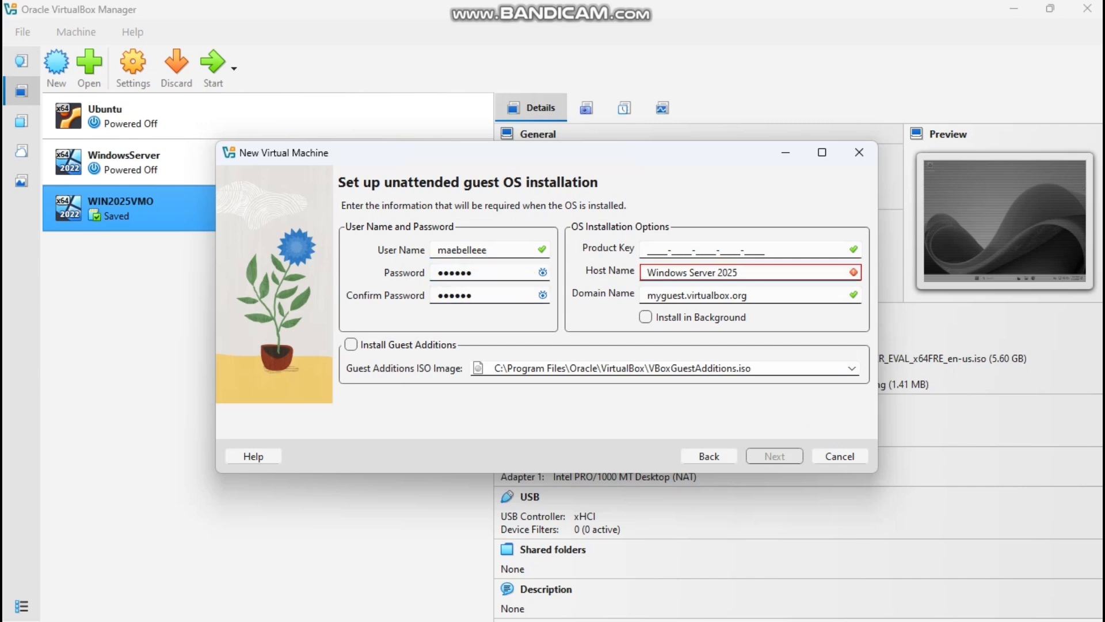
left_click(719, 273)
key("BackSpace")
key("BackSpace")
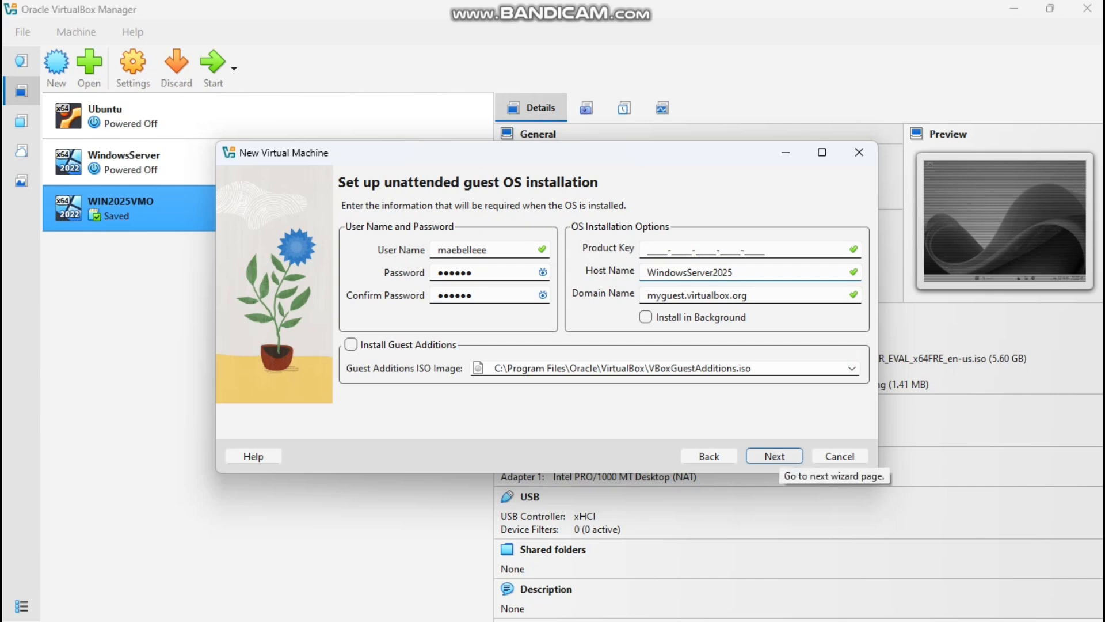
left_click(775, 456)
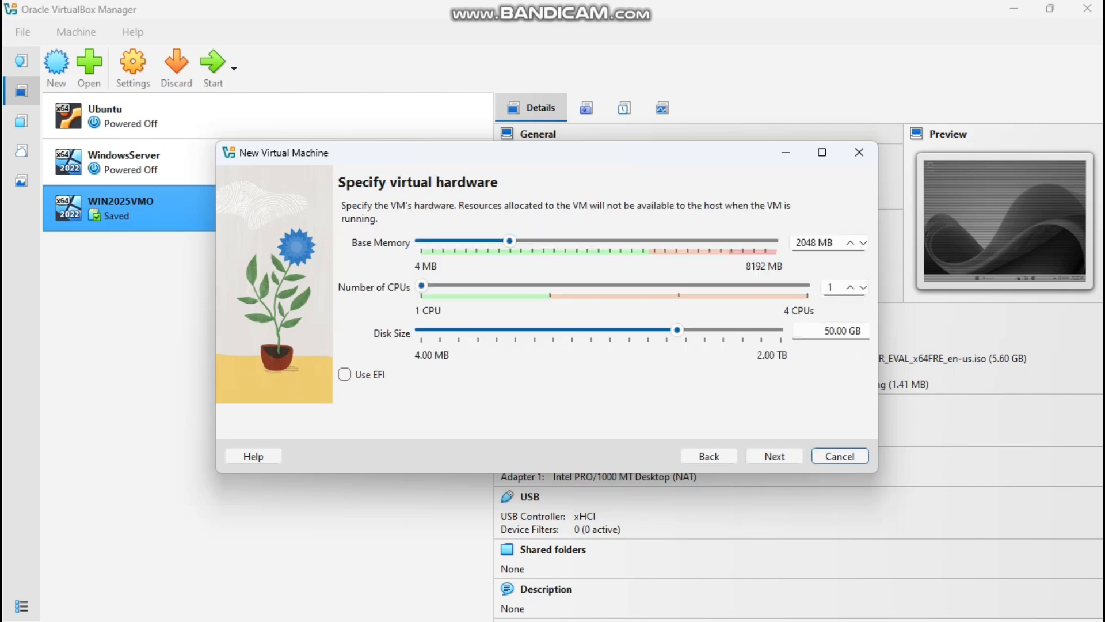
- Set the virtual machine's base memory to 4098 MB and finish creating the machine
left_click(834, 242)
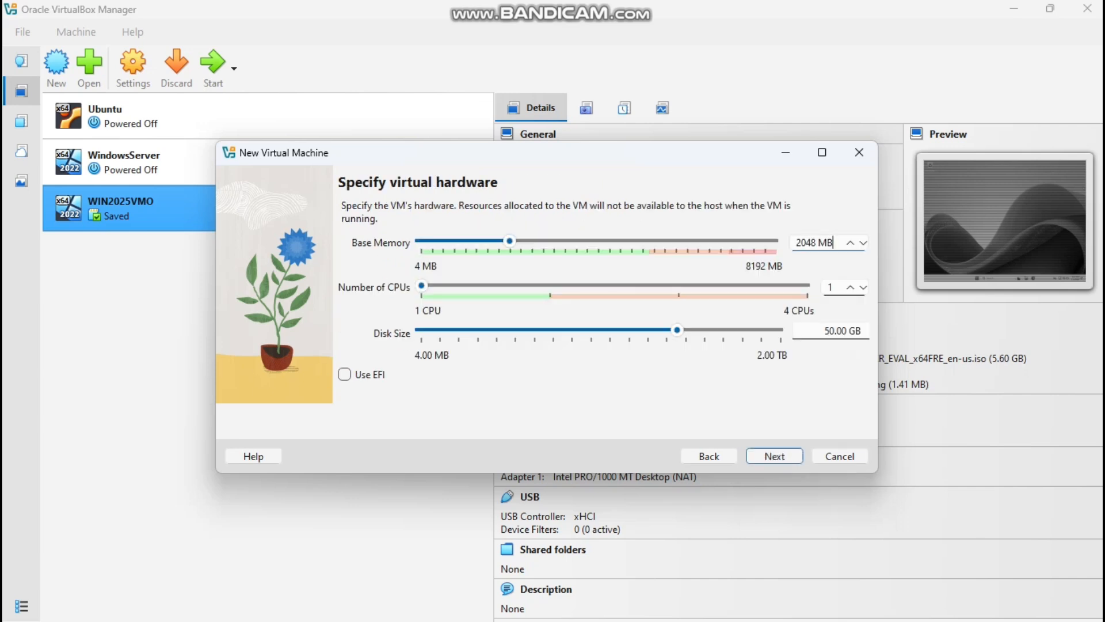
key("BackSpace")
key("BackSpace")
key("BackSpace")
key("BackSpace")
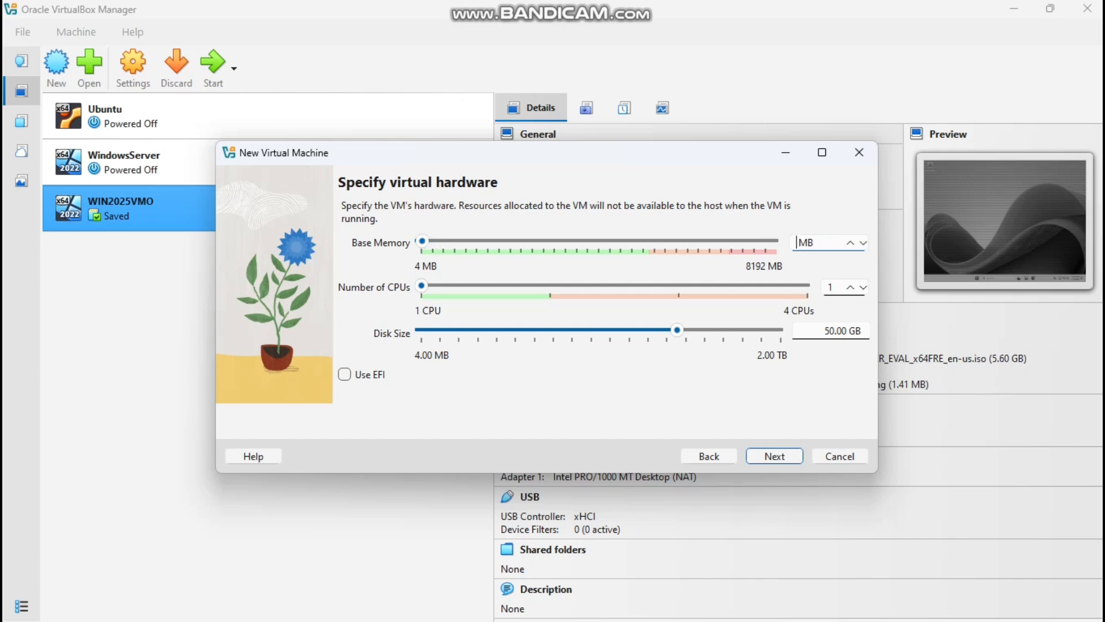
type("4")
key("Return")
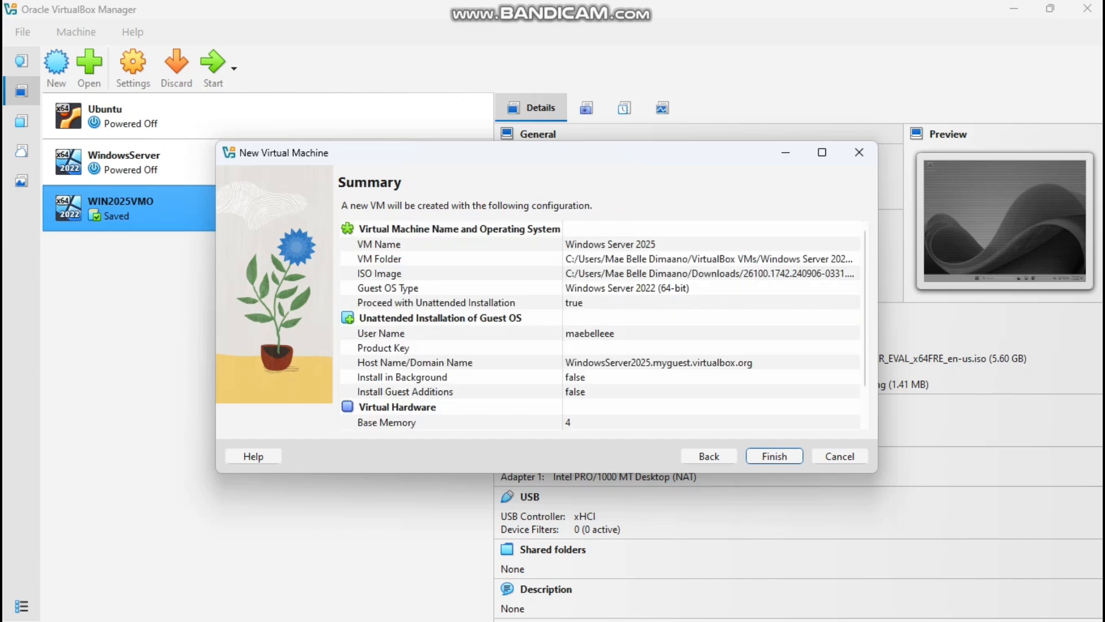
left_click(709, 456)
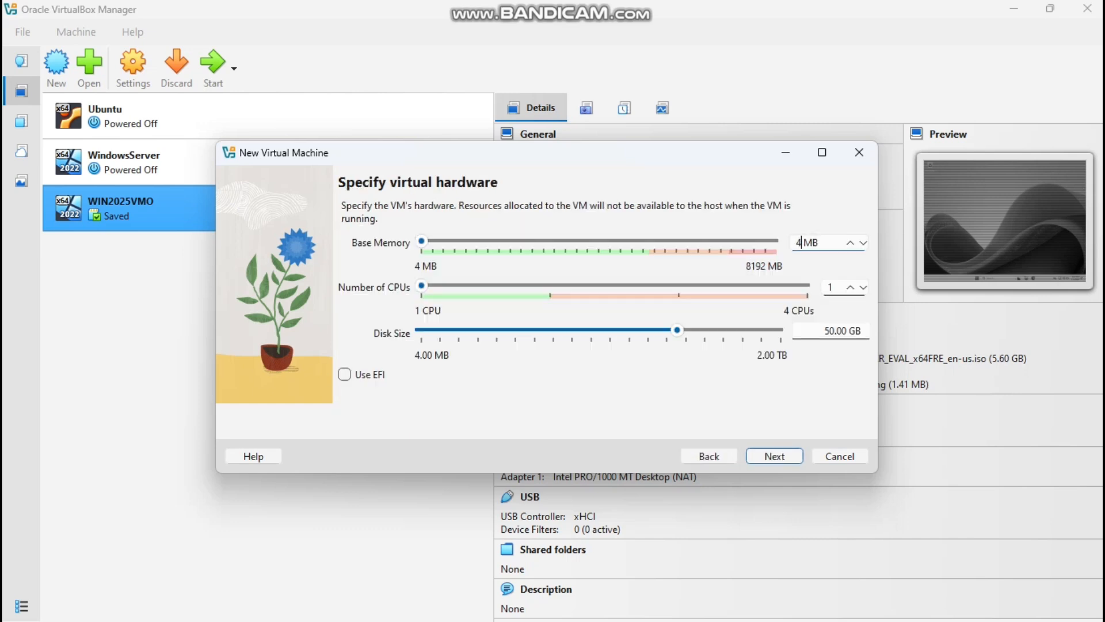
type("4098")
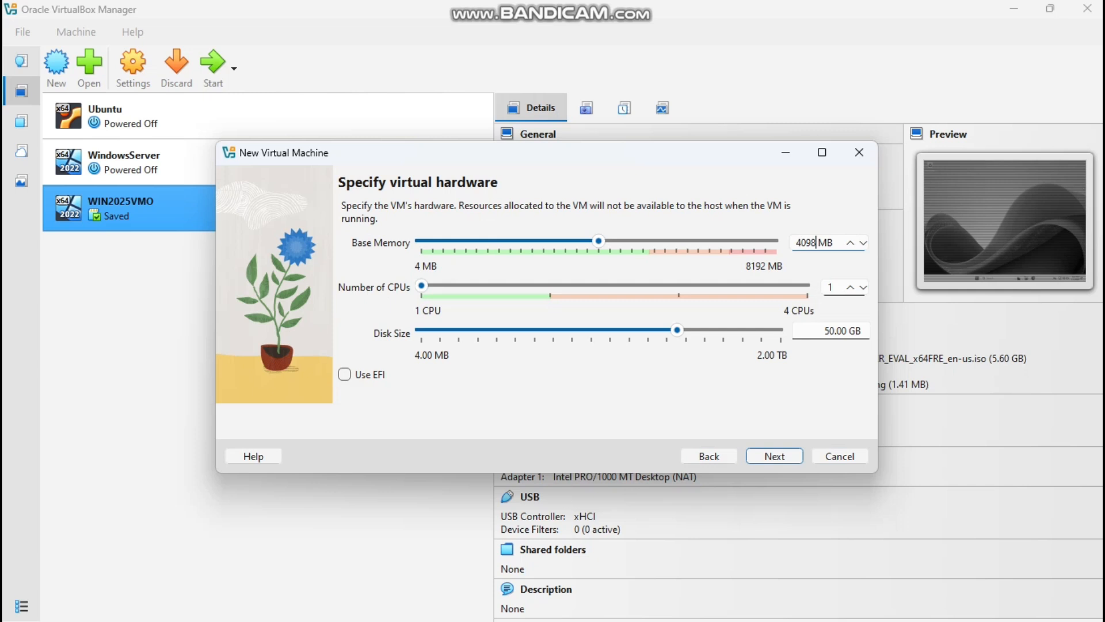
key("Return")
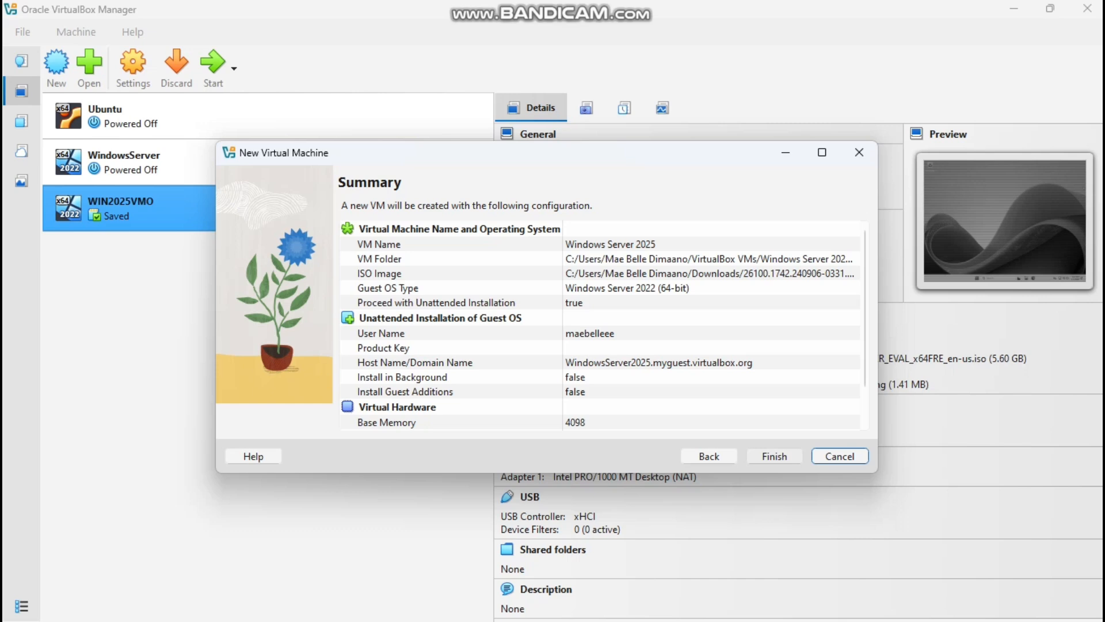
key("Return")
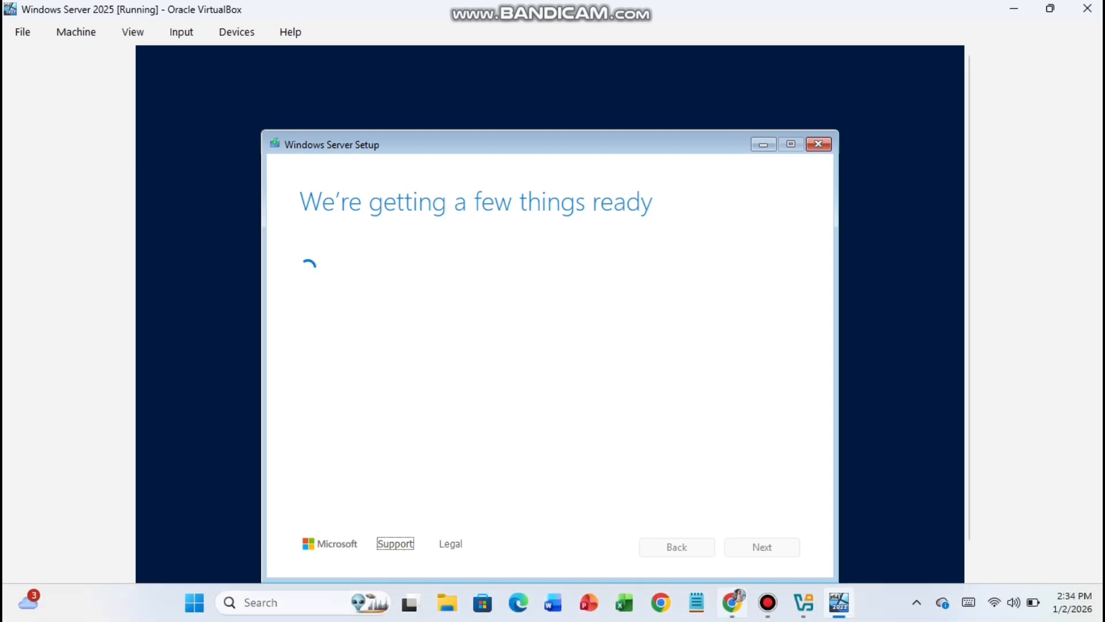
- Try to install Windows Server on the existing Disk 0 Partition 1
mouse_move(768, 602)
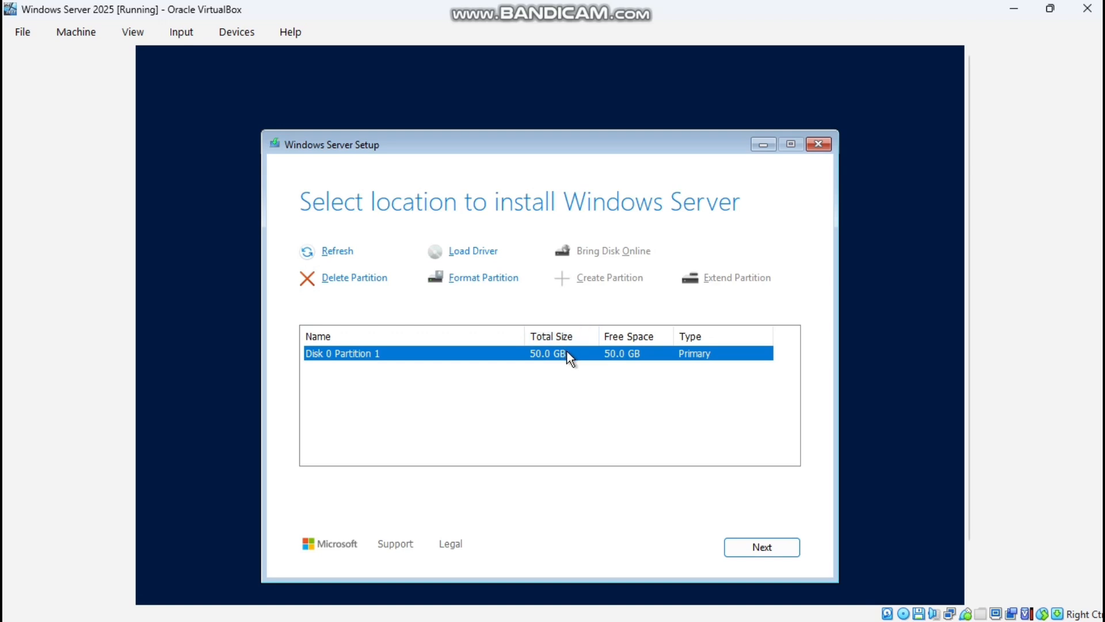
left_click(755, 550)
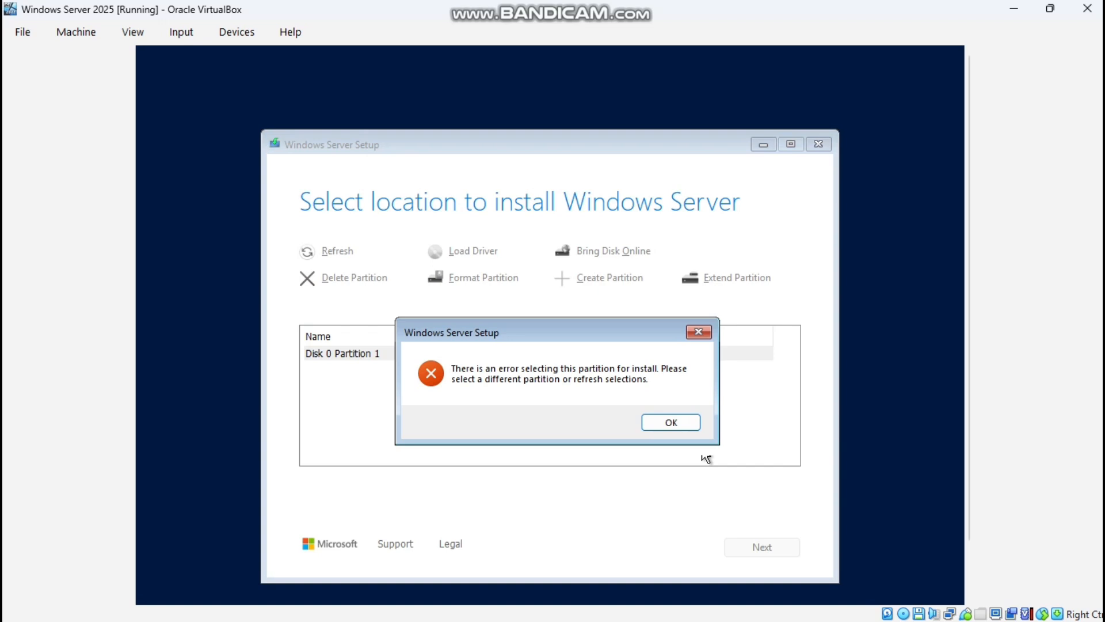
left_click(652, 423)
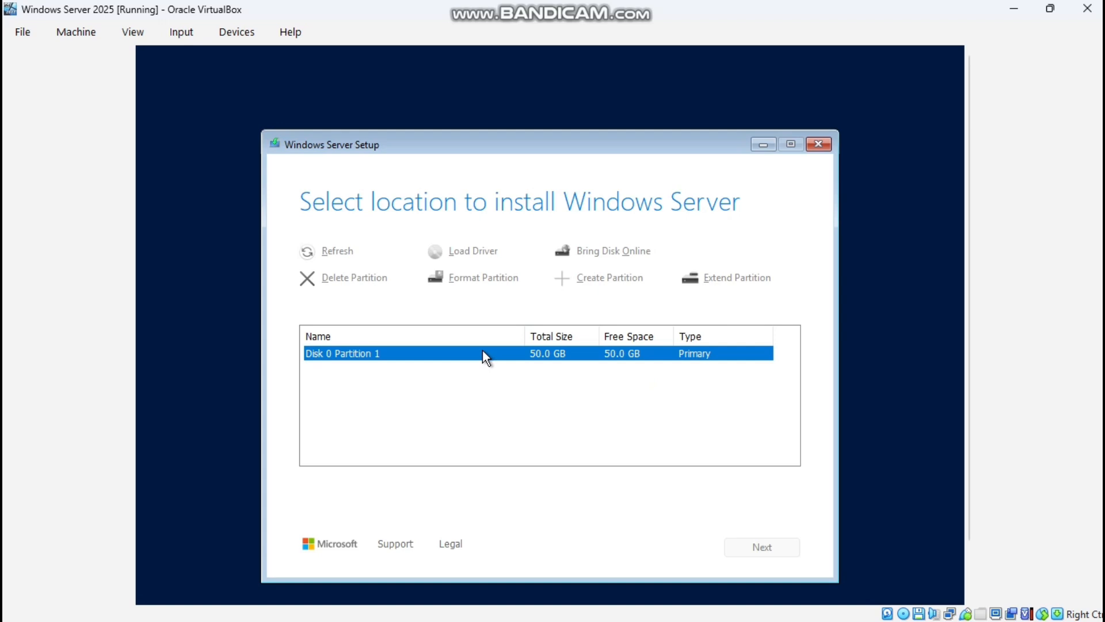
- Delete Disk 0 Partition 1 from the list of installation locations
left_click(506, 410)
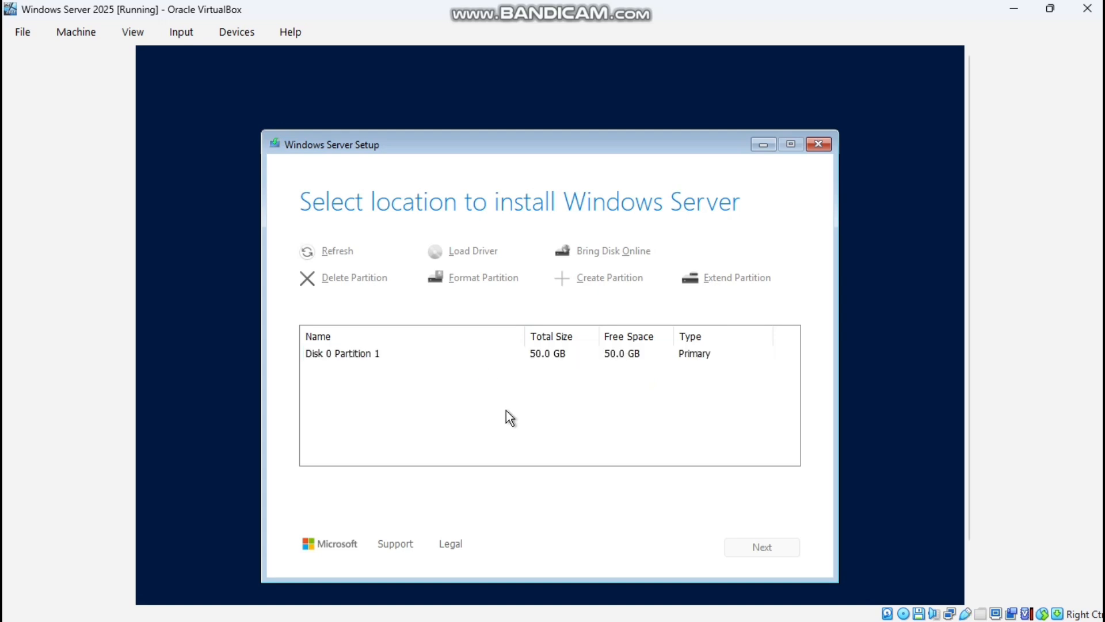
left_click(458, 351)
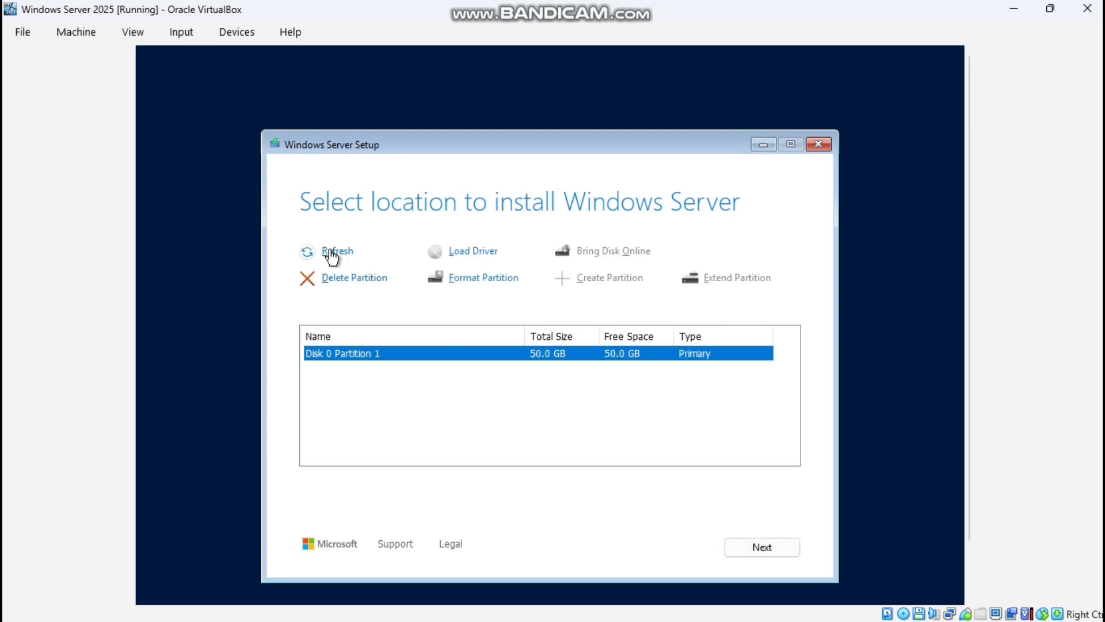
left_click(343, 277)
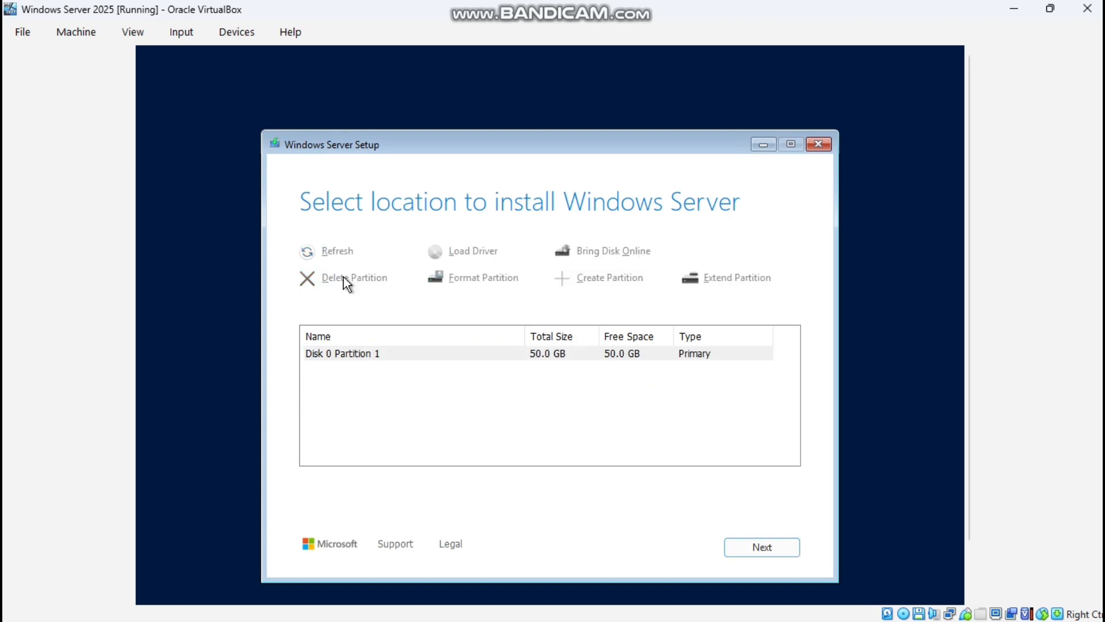
- Create a 51198 MB partition in the unallocated space of Disk 0 and continue the installation on Disk 0 Partition 2
left_click(529, 353)
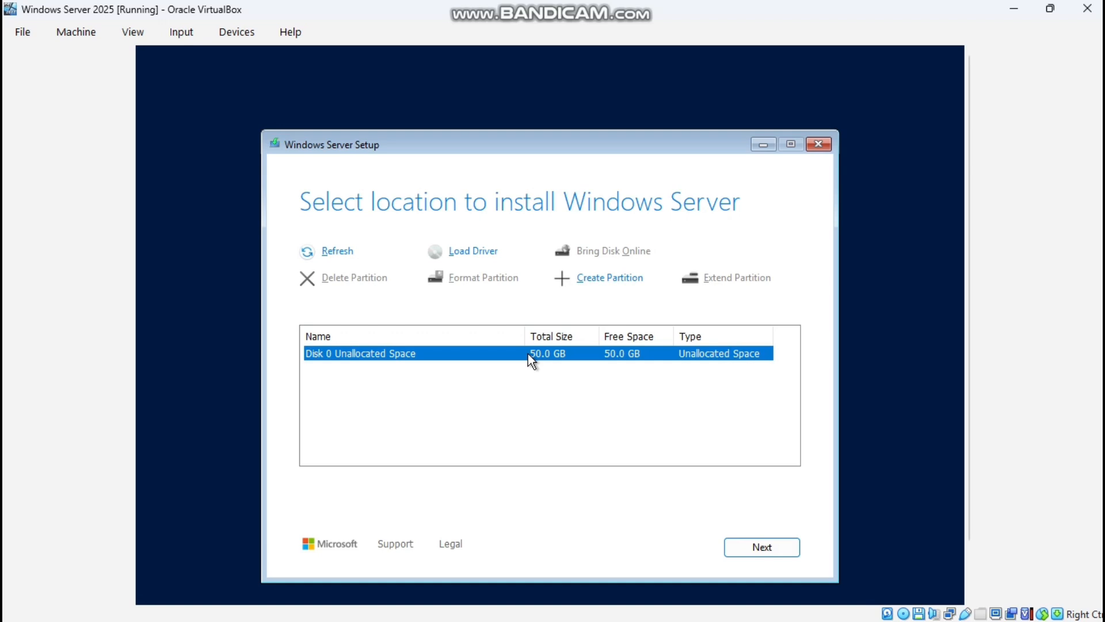
left_click(580, 286)
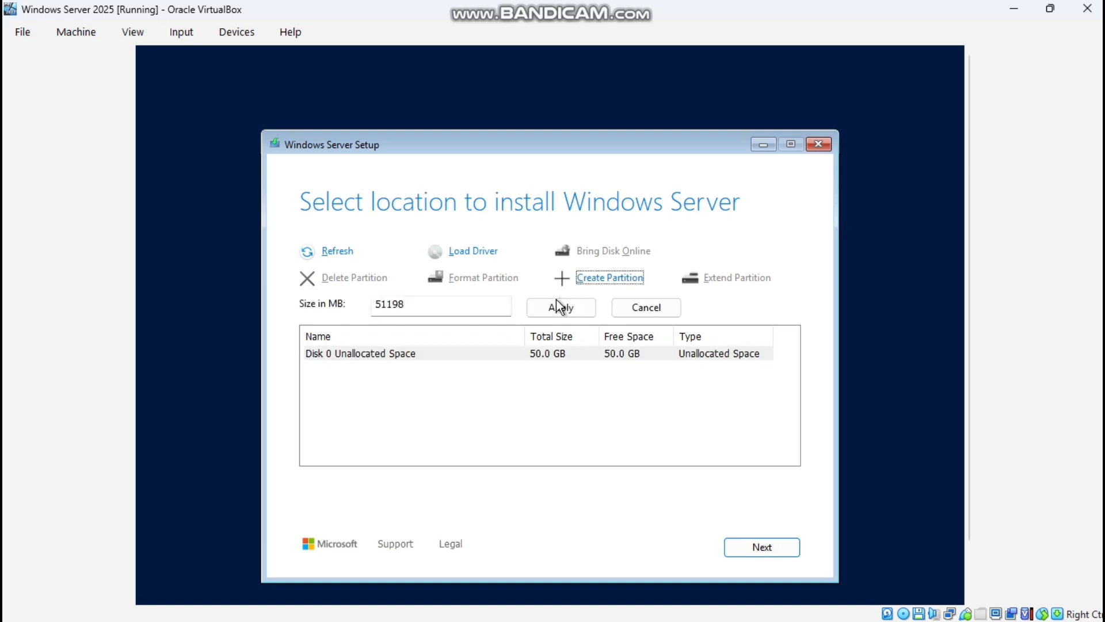
left_click(560, 304)
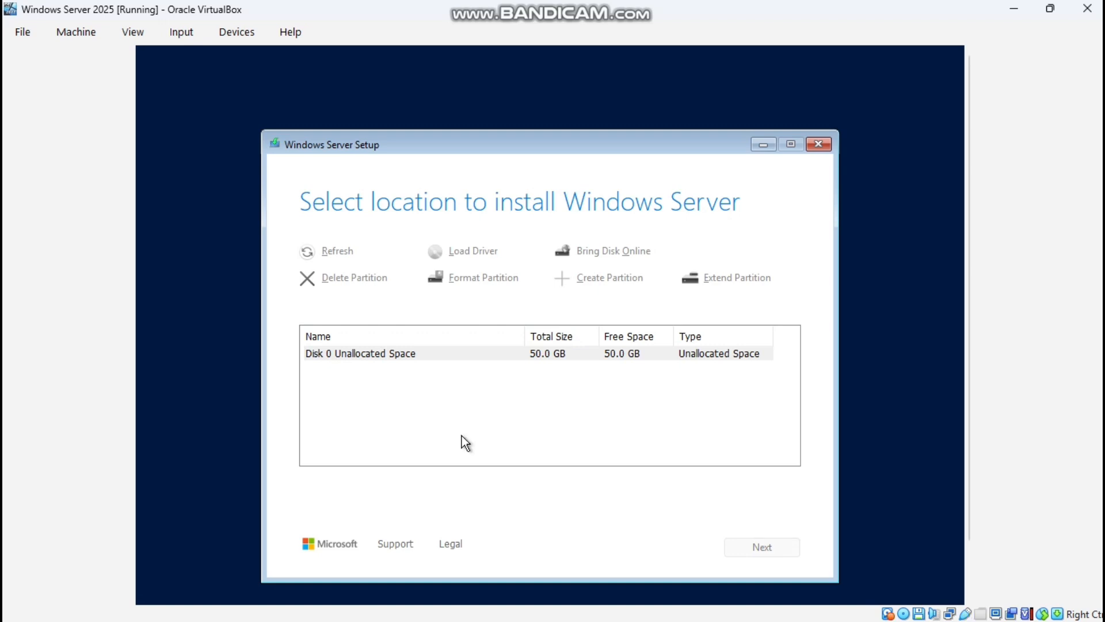
left_click(406, 357)
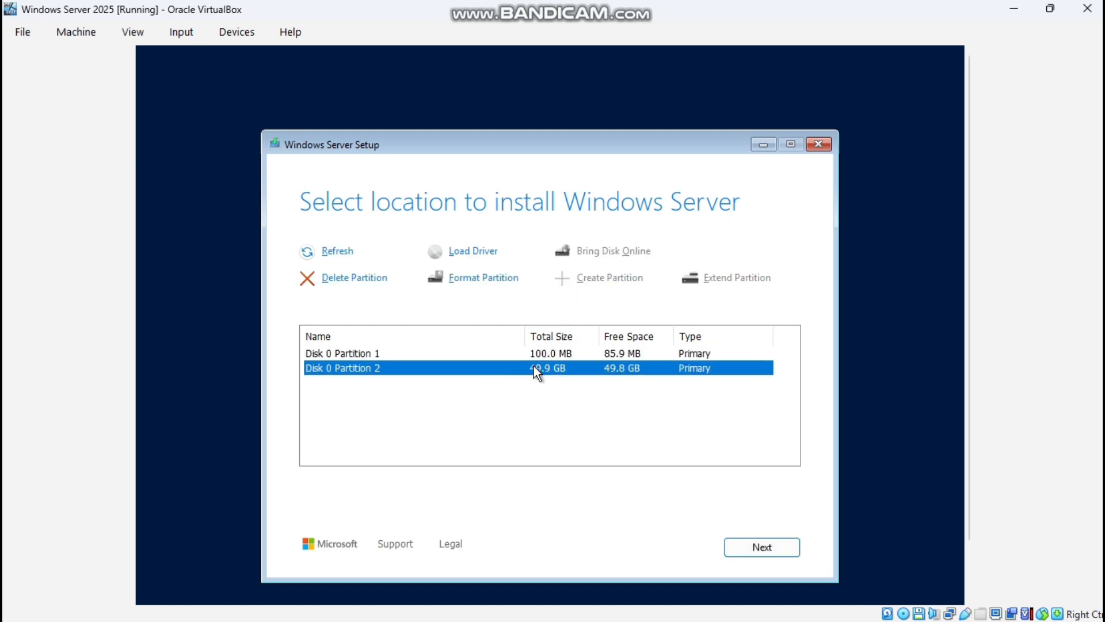
left_click(759, 550)
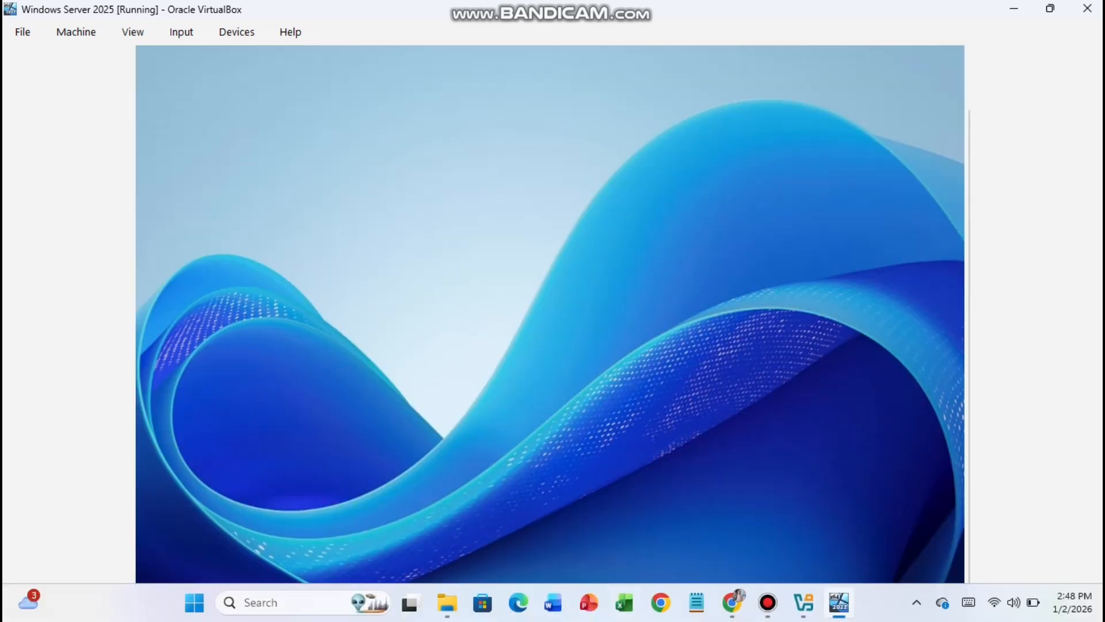
- Send the Ctrl-Alt-Del sequence to the running Windows Server 2025 virtual machine
left_click(180, 32)
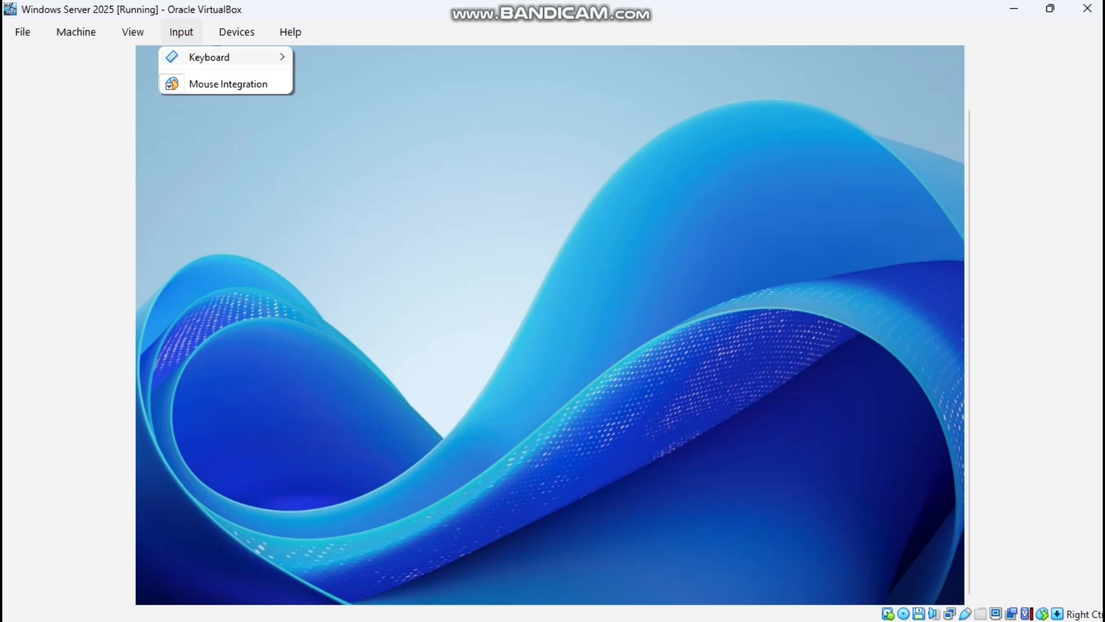
mouse_move(231, 57)
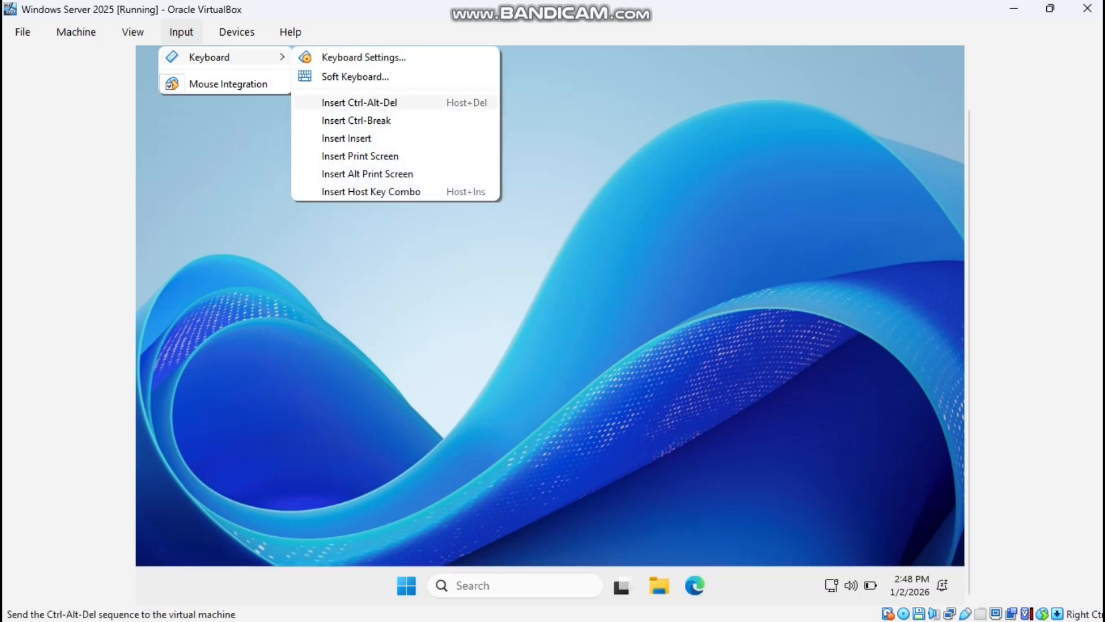
left_click(360, 102)
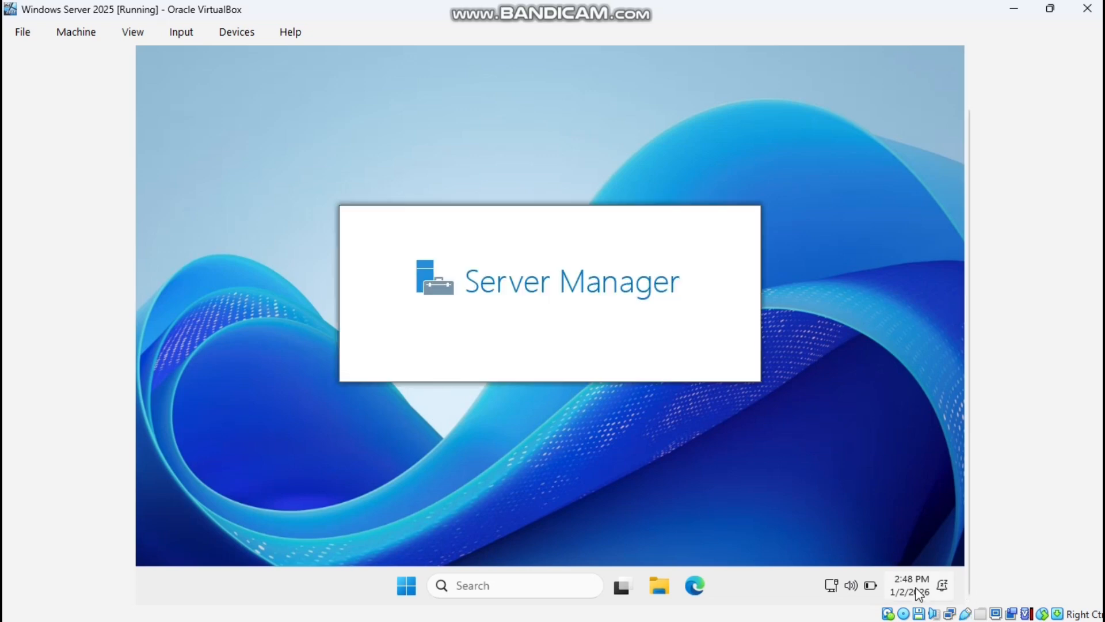
- Close the Windows Admin Center and Azure Arc notice and look over the Server Manager dashboard
mouse_move(919, 594)
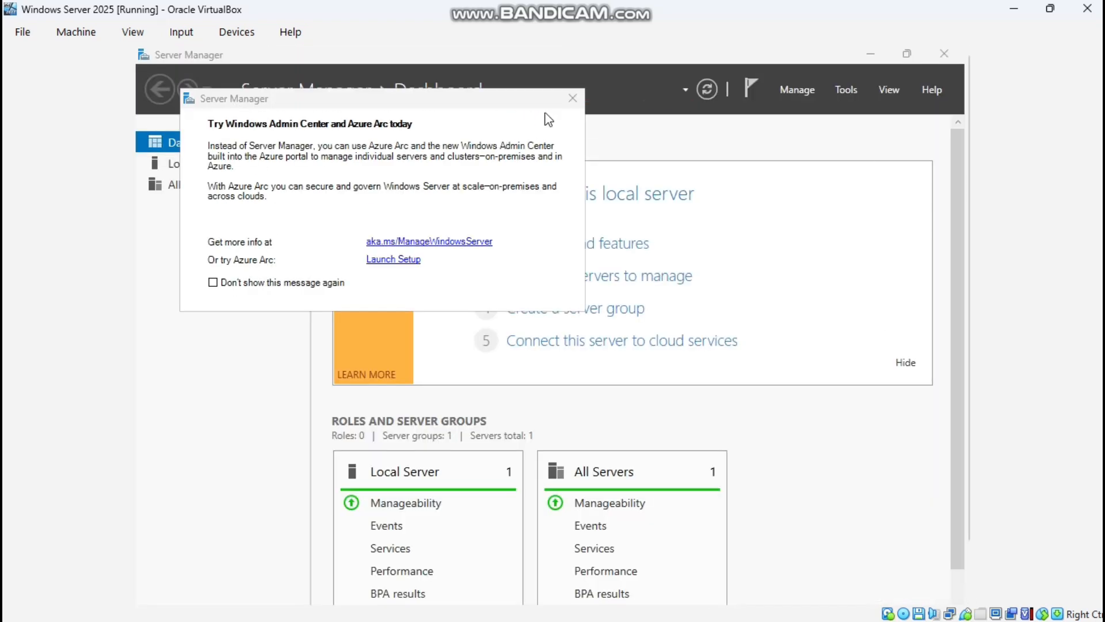
left_click(574, 99)
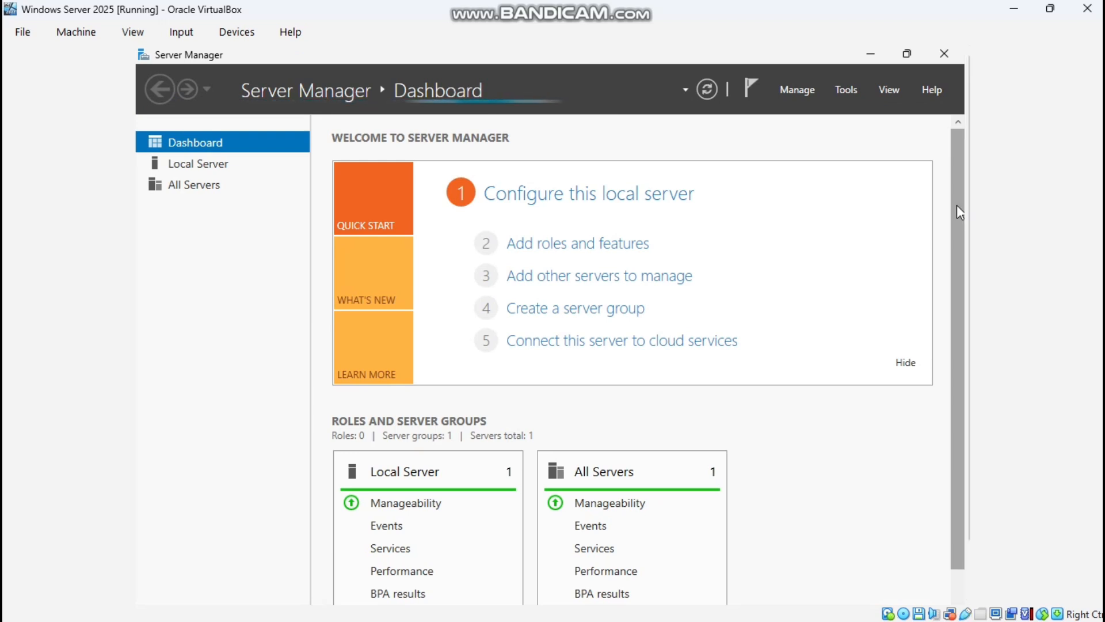
scroll(960, 371, "down", 2)
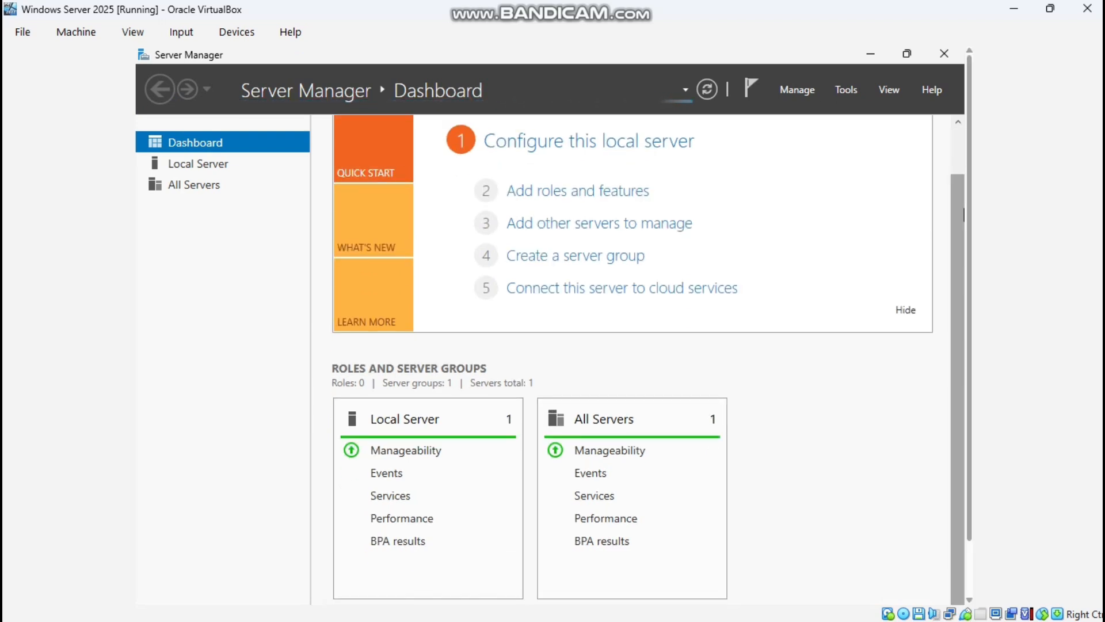
scroll(960, 156, "up", 2)
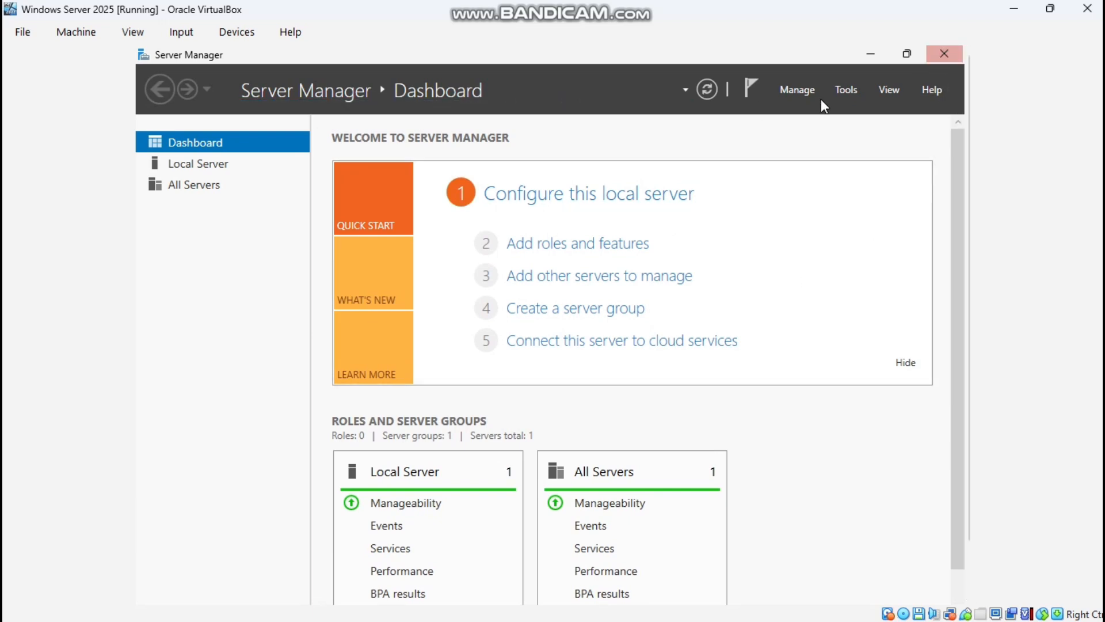
- Close Server Manager and browse the Desktop, Downloads, Documents and CD Drive (D:) locations in a single File Explorer window
left_click(943, 53)
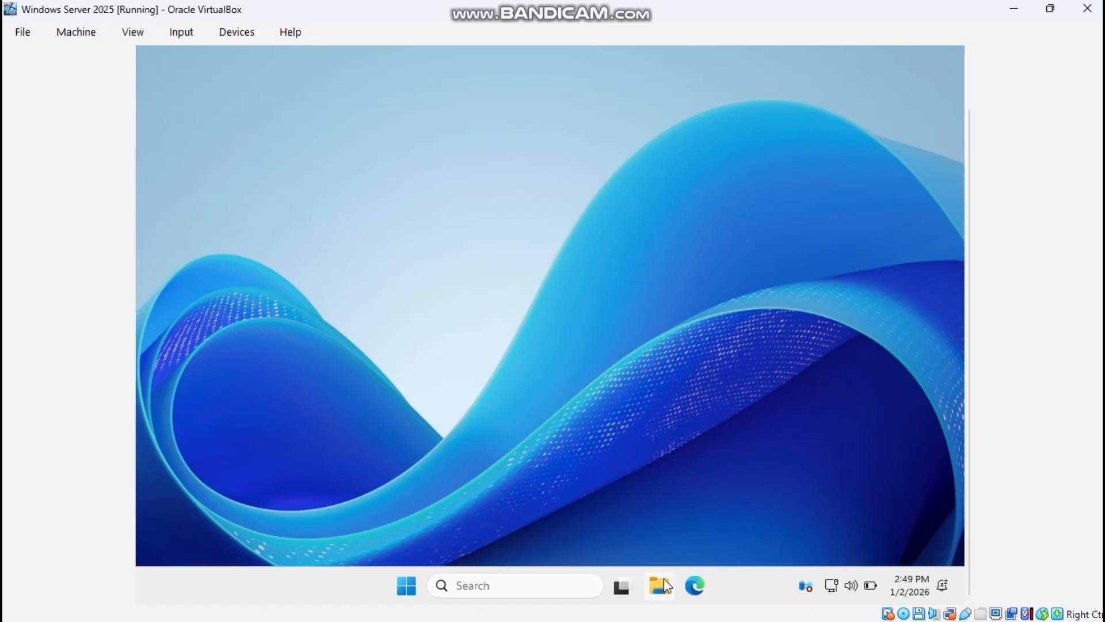
left_click(665, 581)
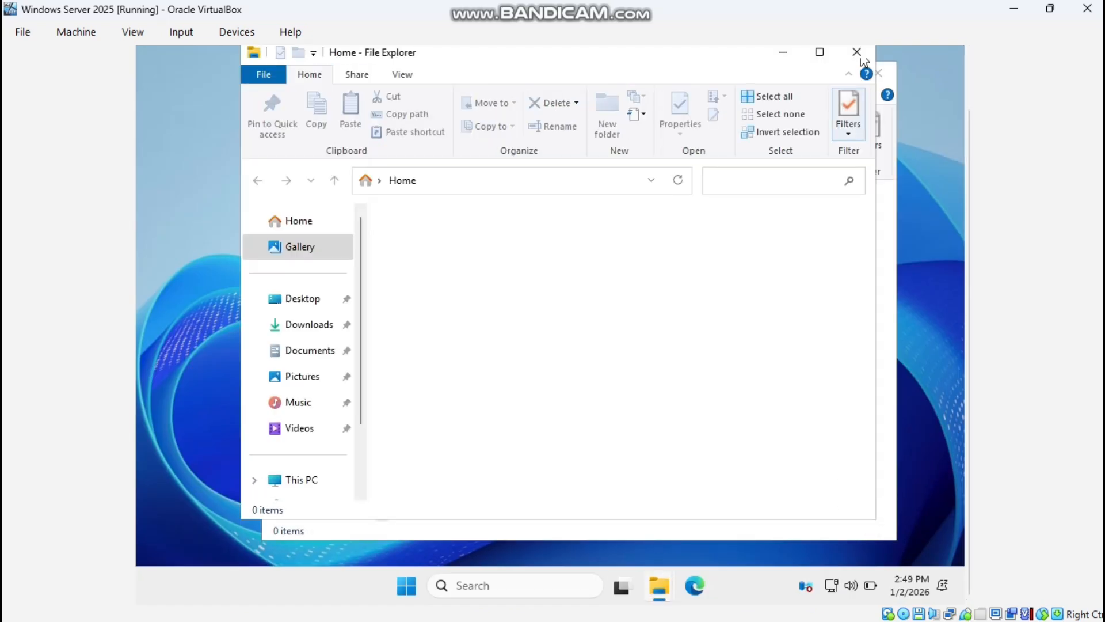
left_click(857, 53)
left_click(323, 275)
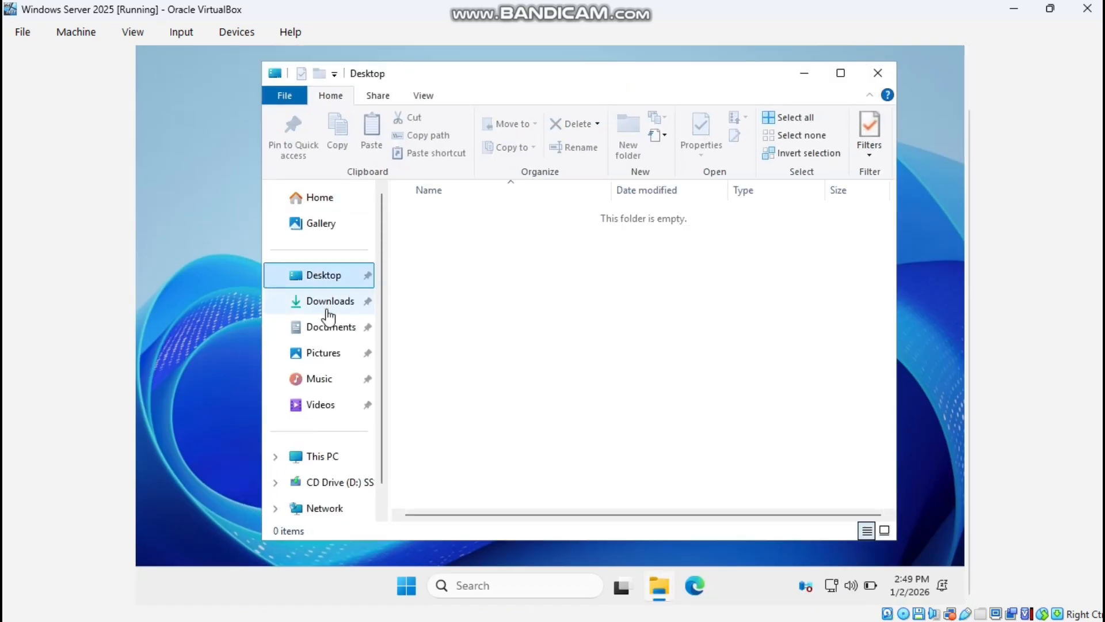
left_click(330, 301)
left_click(331, 326)
left_click(340, 483)
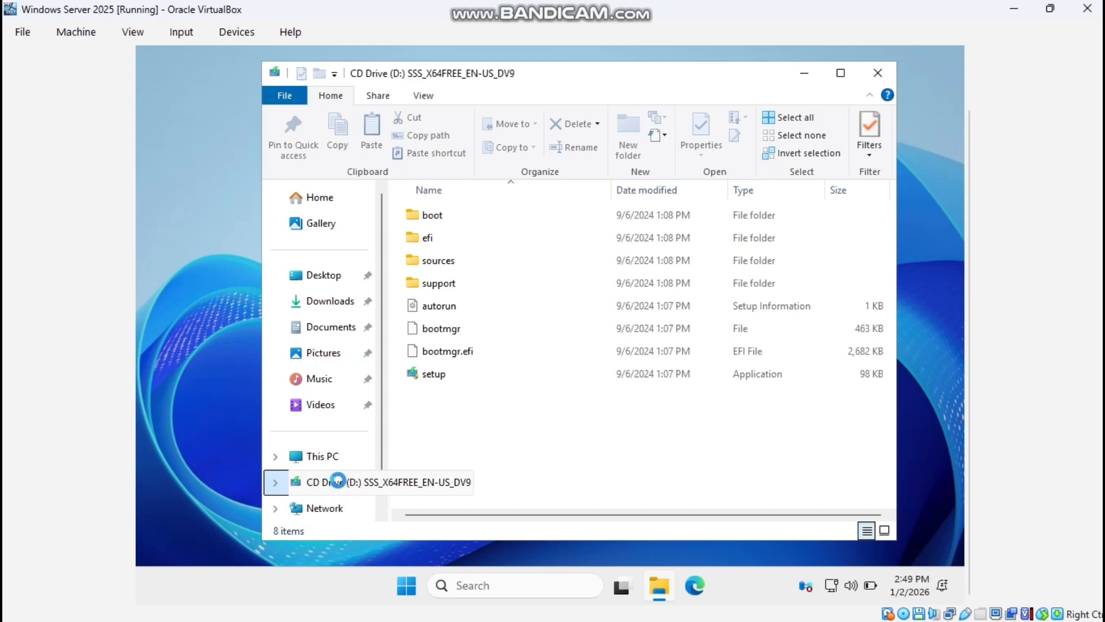
- Check the general properties of CD Drive (D:), including its file system and capacity, and close them
right_click(339, 485)
left_click(410, 470)
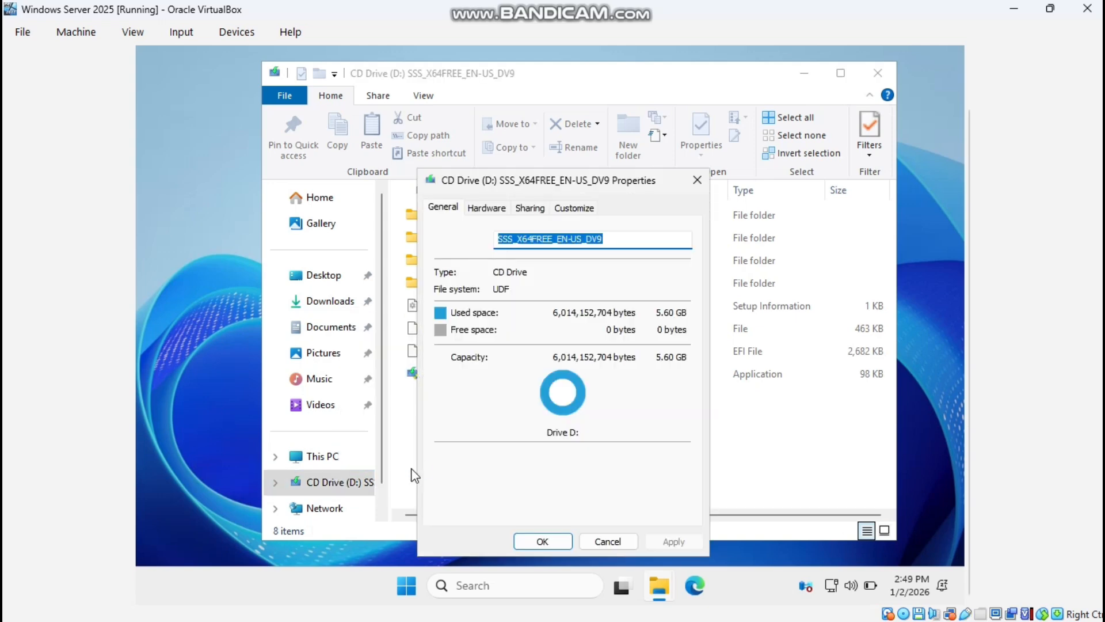
left_click(697, 180)
- View the drives in This PC, review the server's device and Windows specifications in its system properties, and close the open windows
left_click(332, 282)
left_click(320, 458)
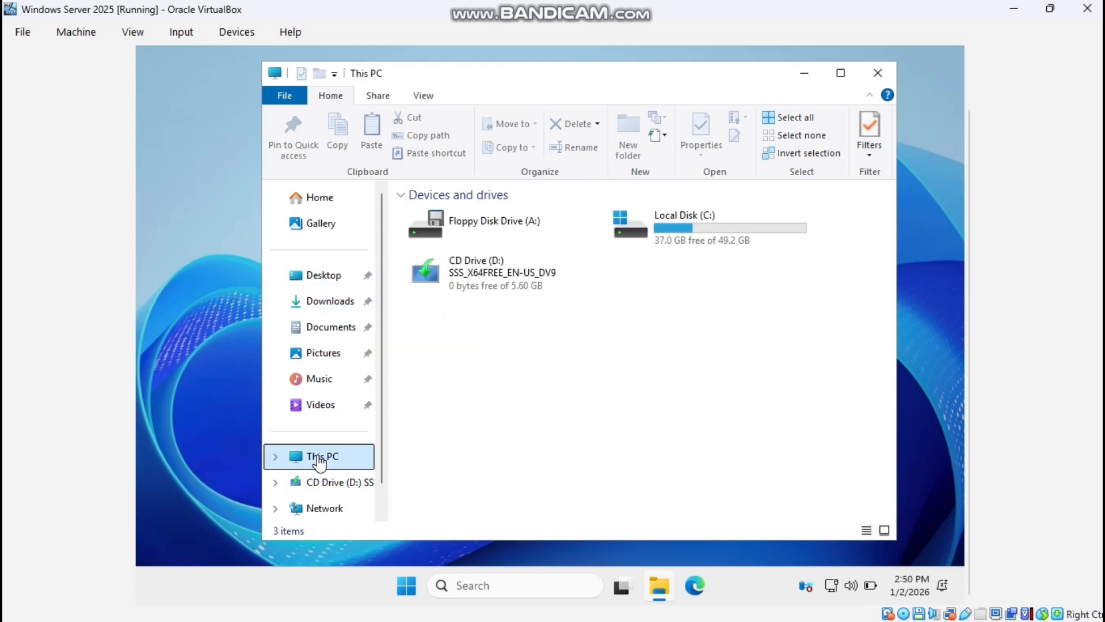
right_click(320, 460)
left_click(375, 444)
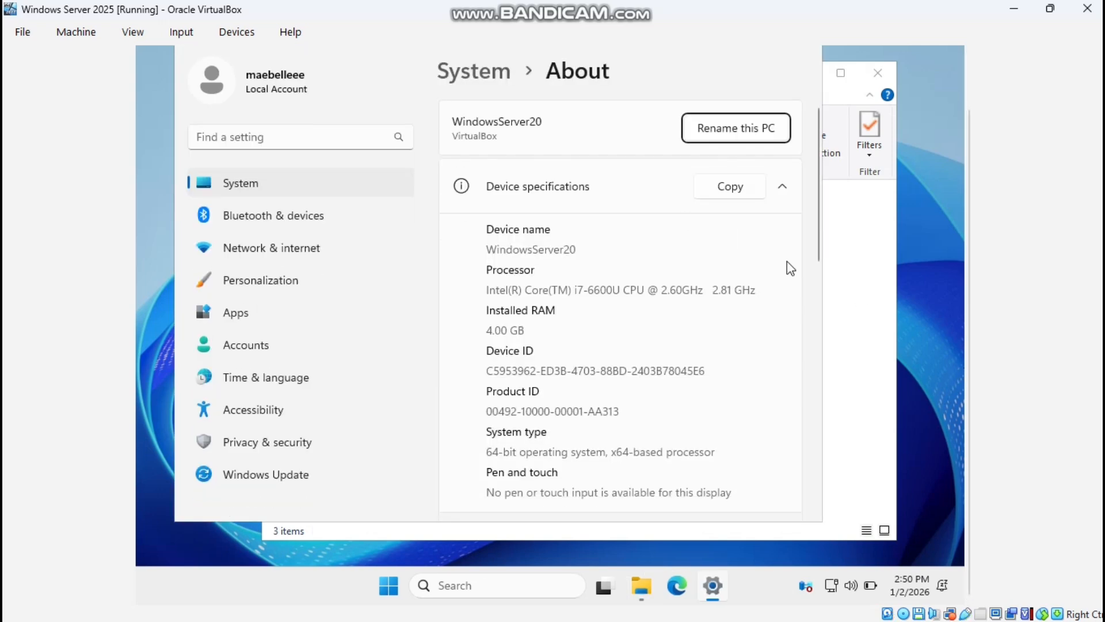
scroll(583, 384, "down", 5)
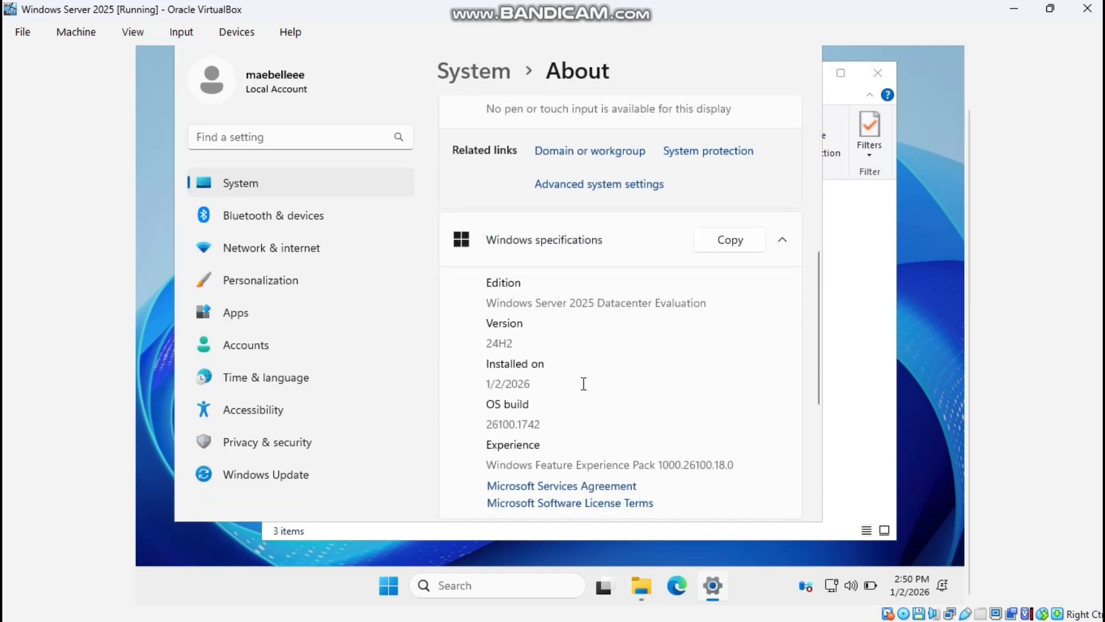
scroll(583, 383, "down", 2)
scroll(583, 383, "up", 8)
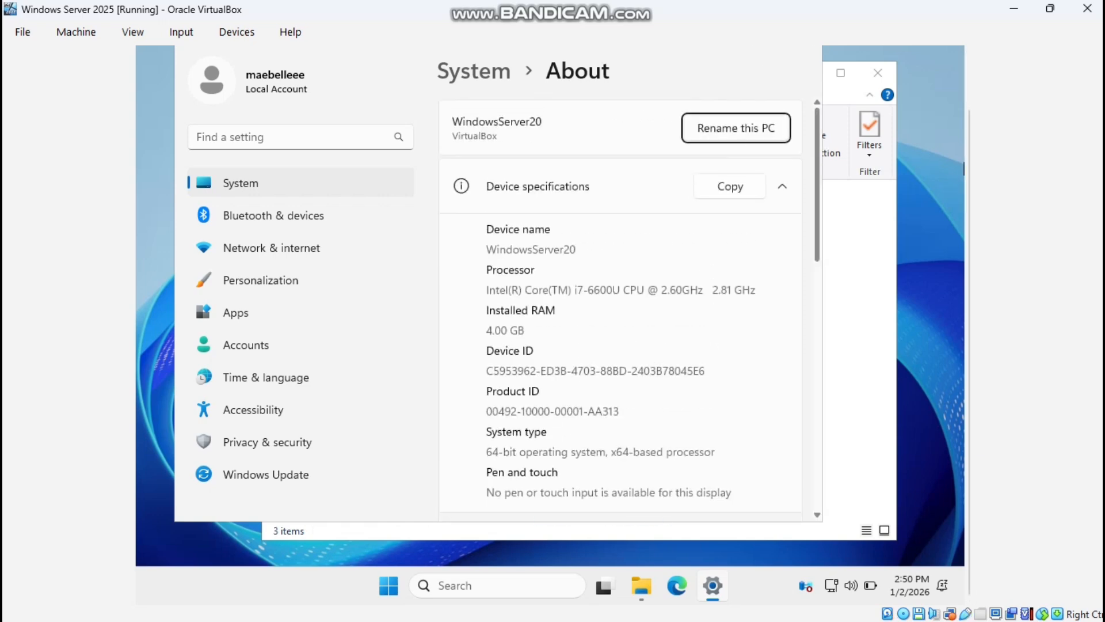
left_click(806, 76)
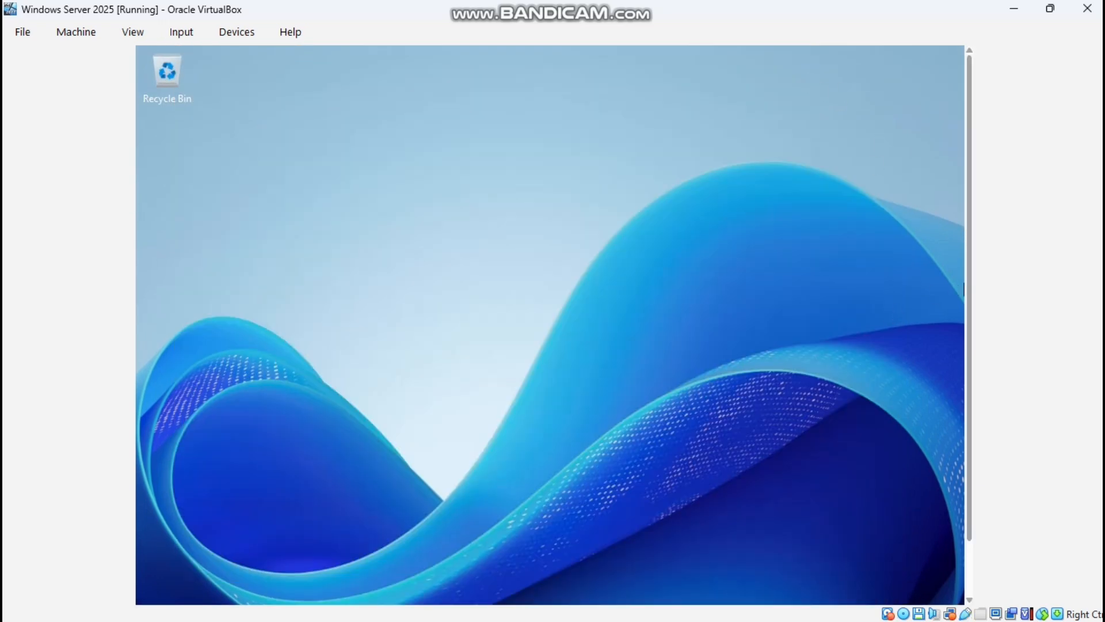
- Look over the server's quick settings for network, sound and battery, and dismiss them
left_click_drag(969, 369, 969, 432)
left_click(845, 583)
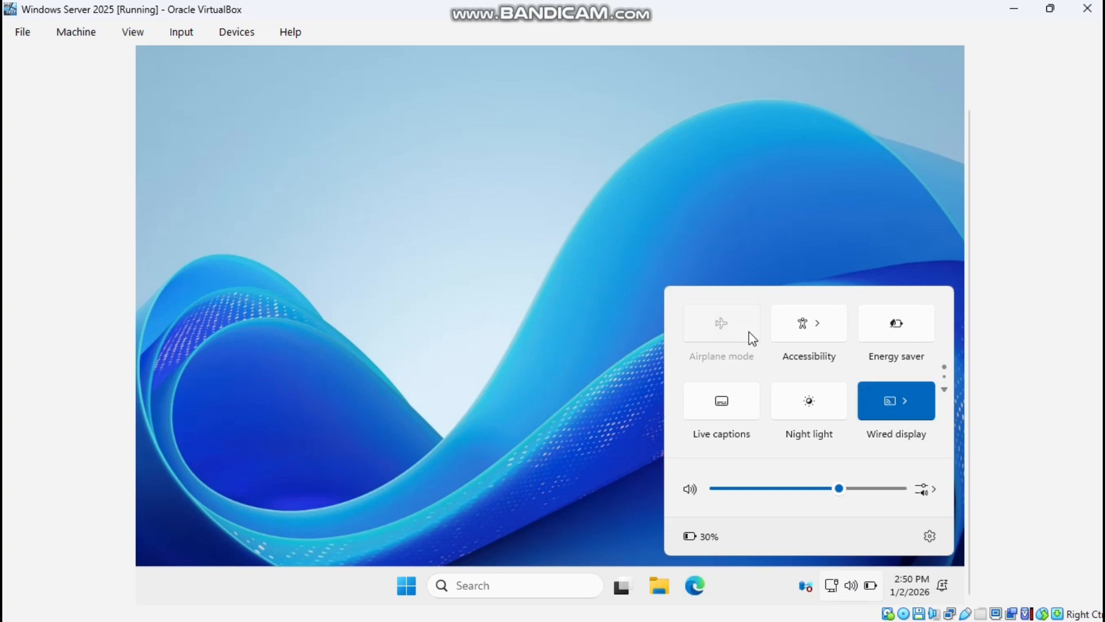
left_click(771, 190)
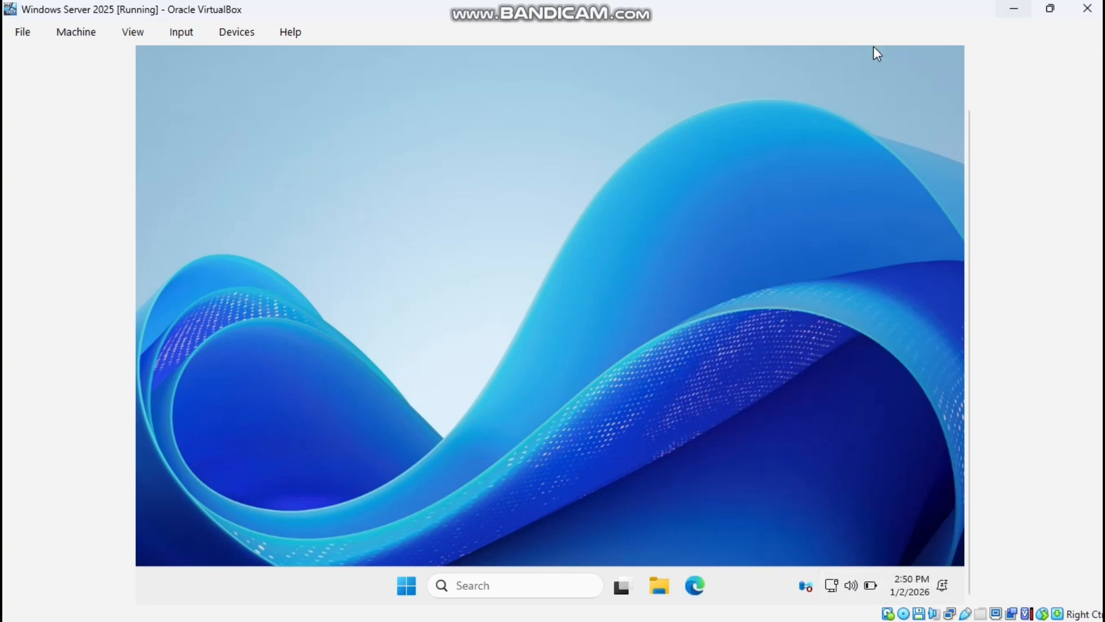